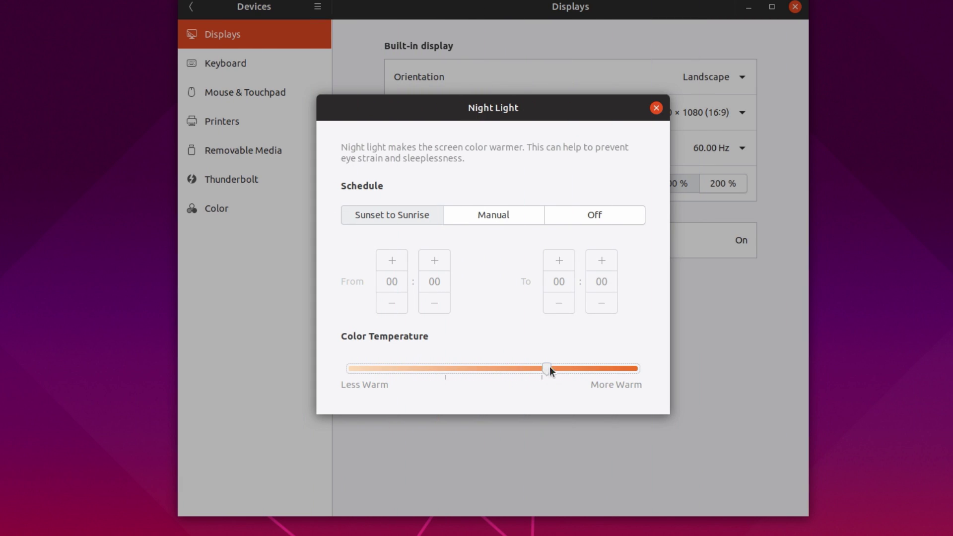
Adjust the Night Light colour temperature slider
{"action": "left_click_drag", "start_coordinate": [549, 366], "coordinate": [657, 363]}
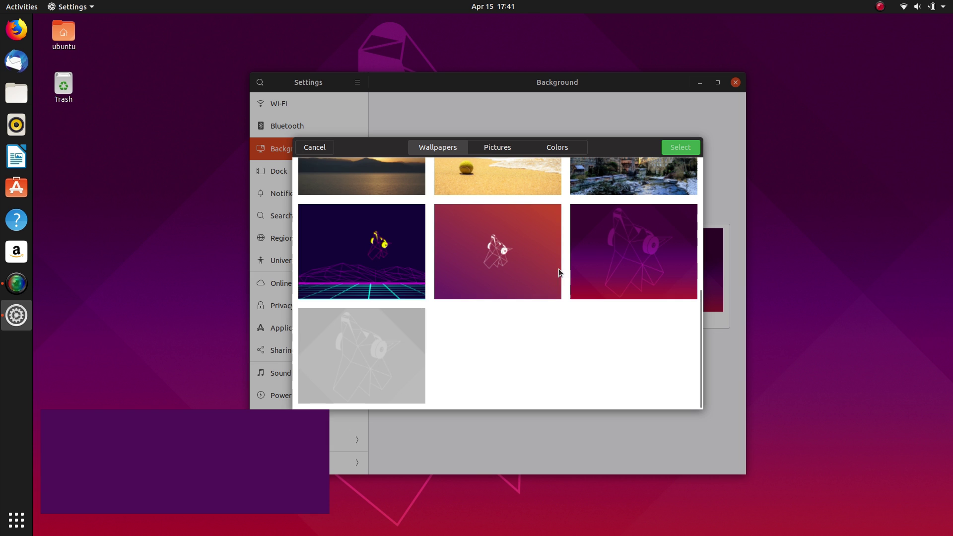
Apply the synthwave wallpaper as the desktop background and move the Settings window up-left
{"action": "left_click", "coordinate": [349, 258]}
{"action": "left_click", "coordinate": [681, 147]}
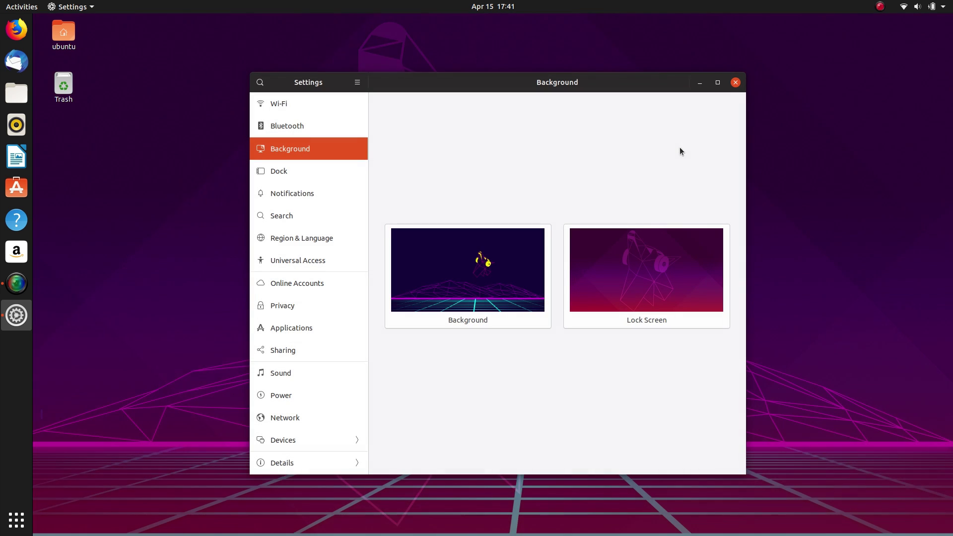
{"action": "left_click_drag", "start_coordinate": [633, 79], "coordinate": [506, 26]}
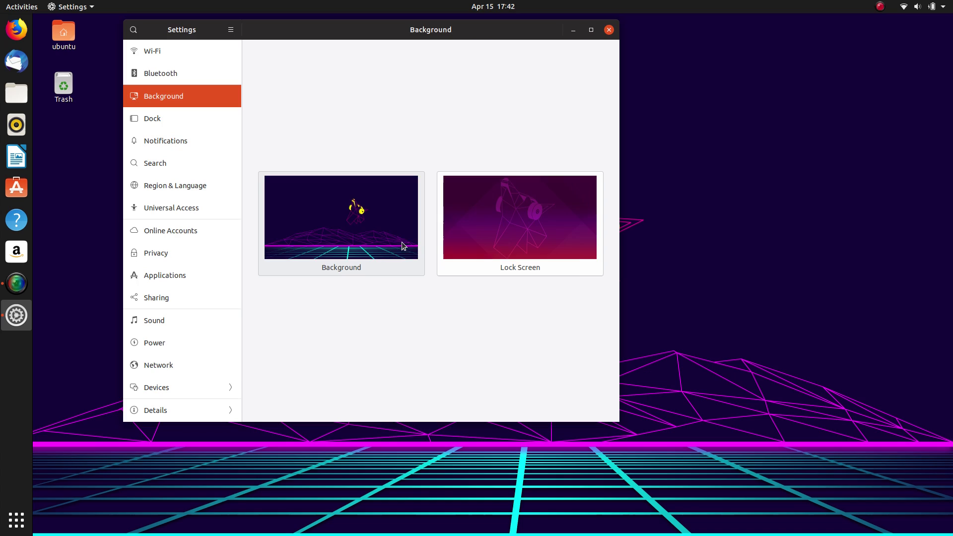
Switch the desktop background to the purple-orange wallpaper
{"action": "left_click", "coordinate": [402, 243]}
{"action": "scroll", "coordinate": [562, 257], "scroll_direction": "down", "scroll_amount": 8}
{"action": "left_click", "coordinate": [374, 228]}
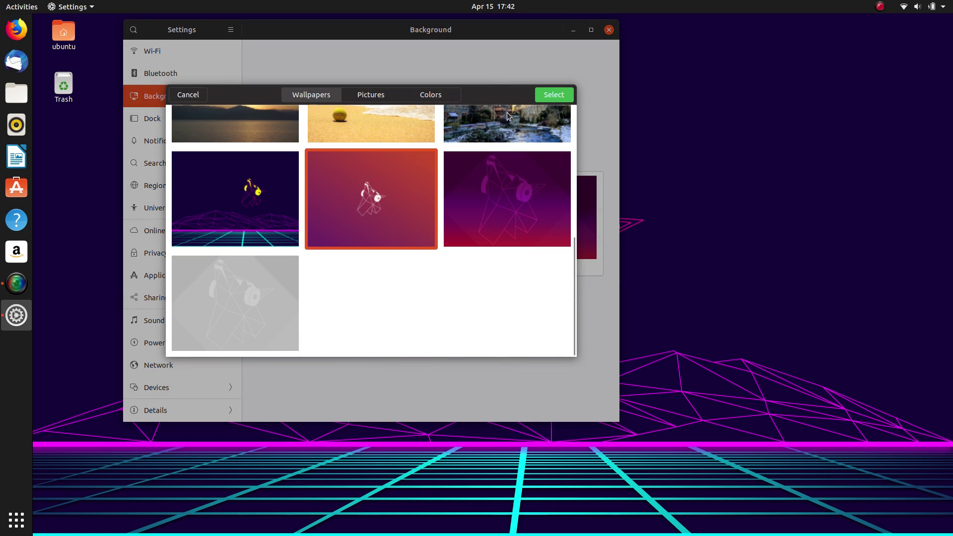
{"action": "left_click", "coordinate": [542, 91]}
Open the Documents folder's properties and view its Permissions and Local Network Share tabs
{"action": "key", "text": "super+a"}
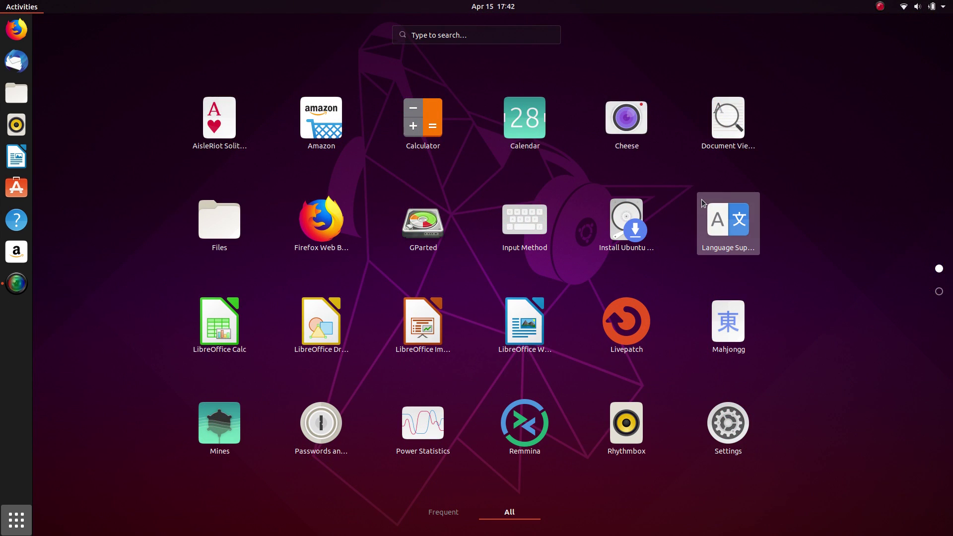
{"action": "scroll", "coordinate": [701, 199], "scroll_direction": "down", "scroll_amount": 1}
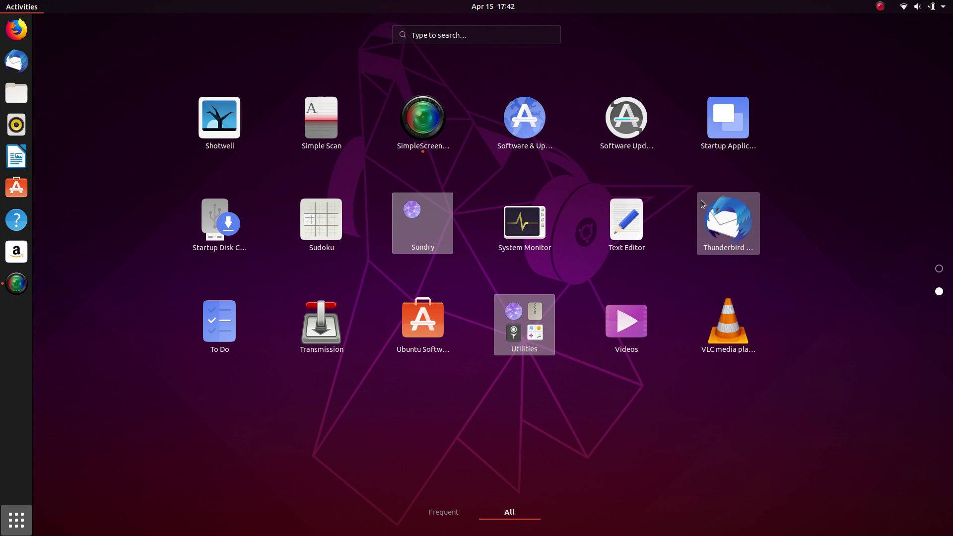
{"action": "left_click", "coordinate": [523, 328]}
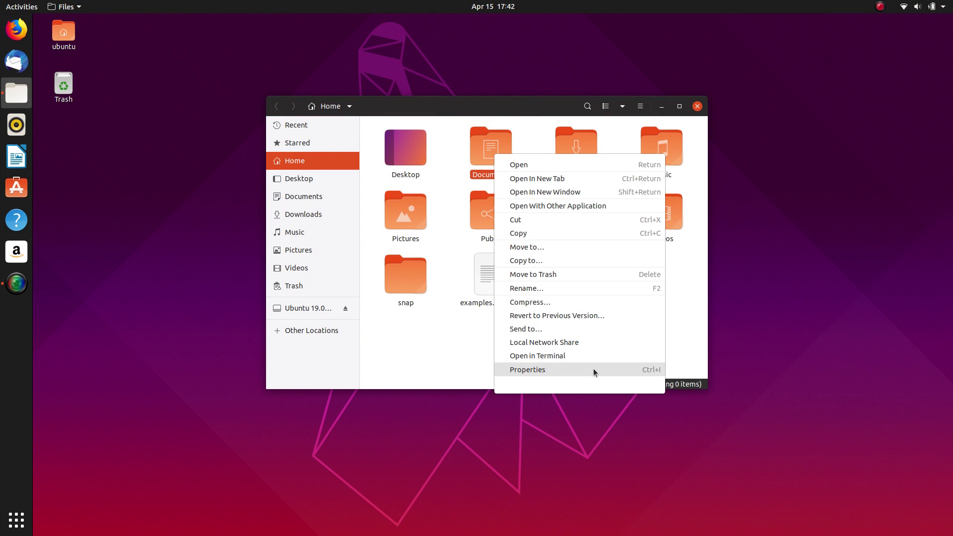
{"action": "left_click", "coordinate": [550, 369]}
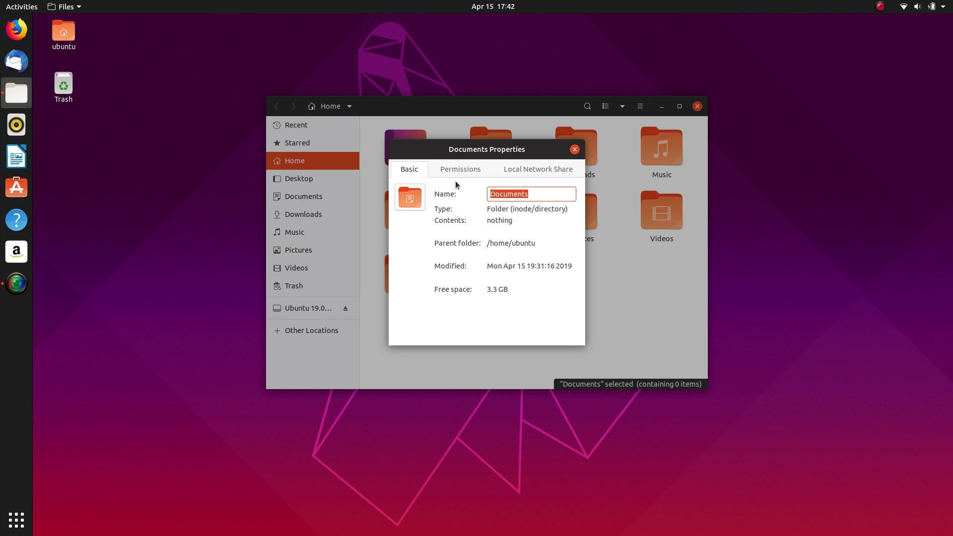
{"action": "left_click", "coordinate": [457, 171]}
{"action": "left_click", "coordinate": [534, 171]}
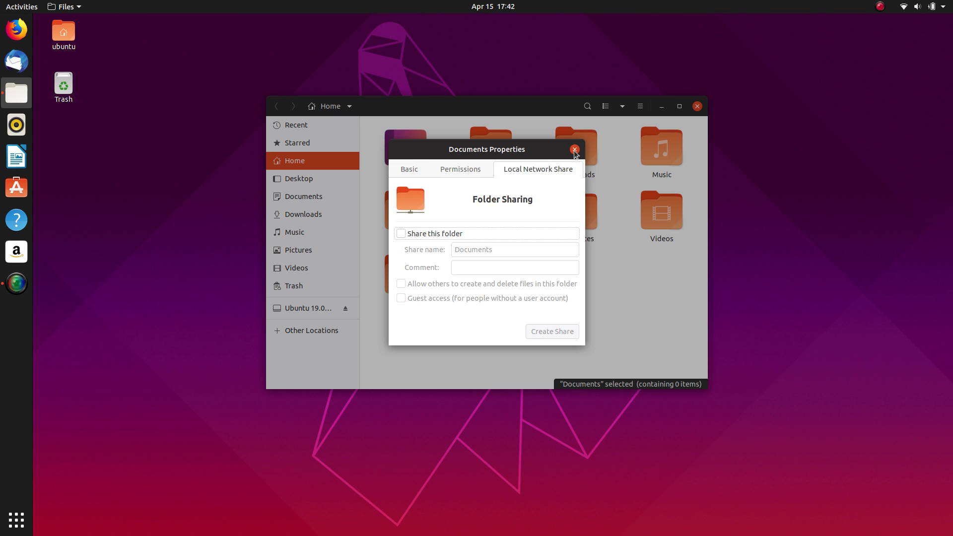
Close the Documents properties, toggle Archive Manager notifications, and view the system About details
{"action": "left_click", "coordinate": [574, 150]}
{"action": "left_click", "coordinate": [624, 108]}
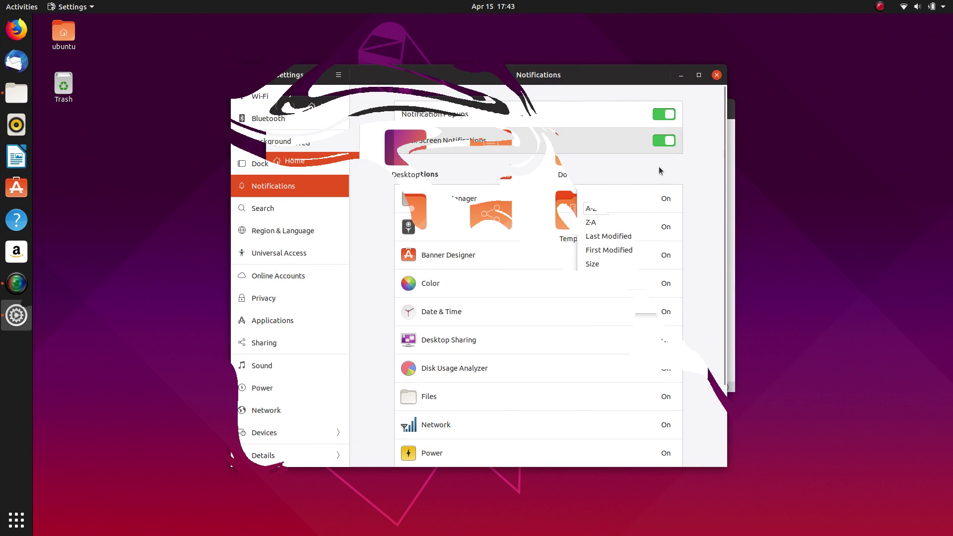
{"action": "left_click", "coordinate": [630, 204]}
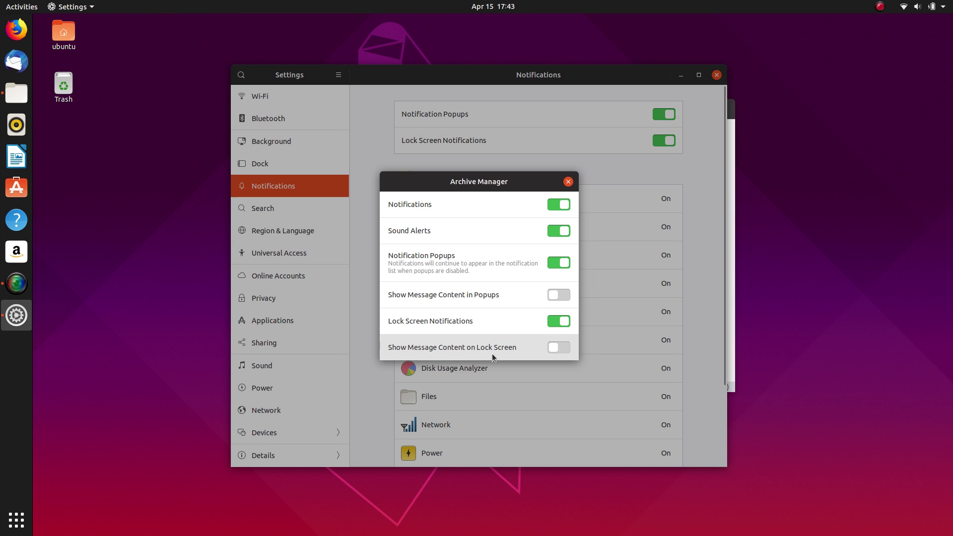
{"action": "left_click", "coordinate": [558, 204]}
{"action": "left_click", "coordinate": [568, 181]}
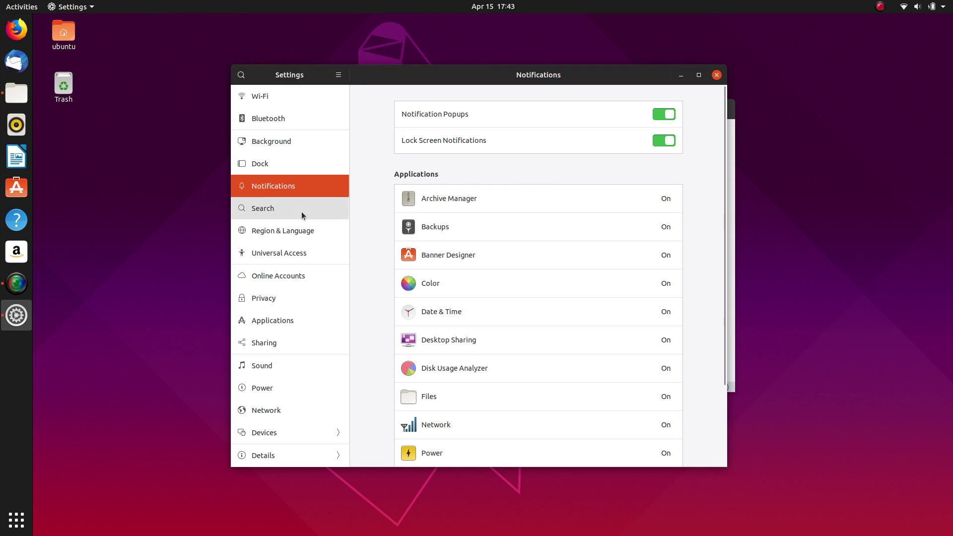
{"action": "left_click", "coordinate": [302, 214]}
{"action": "left_click", "coordinate": [288, 455]}
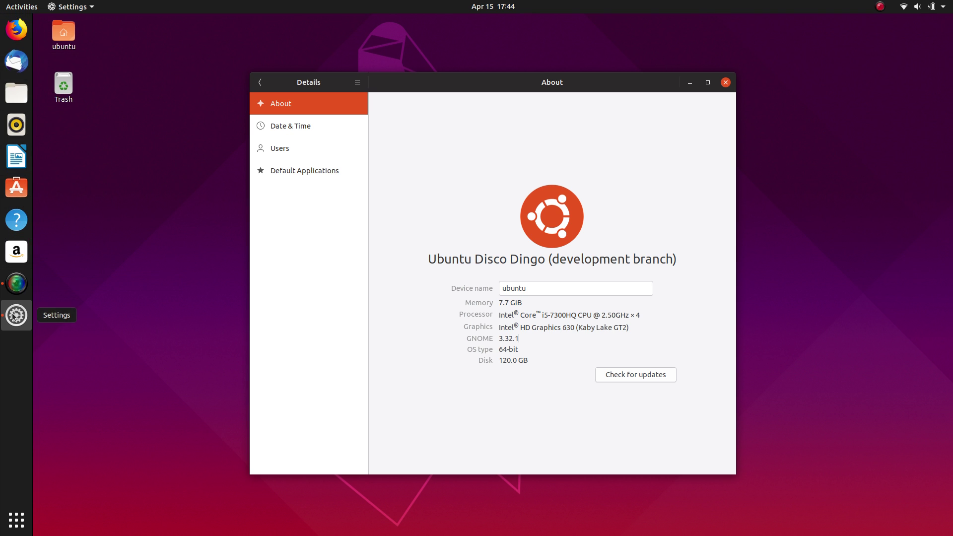
Toggle the application grid, open Files, then bring up the per-application settings page
{"action": "left_click", "coordinate": [19, 529]}
{"action": "left_click", "coordinate": [19, 529]}
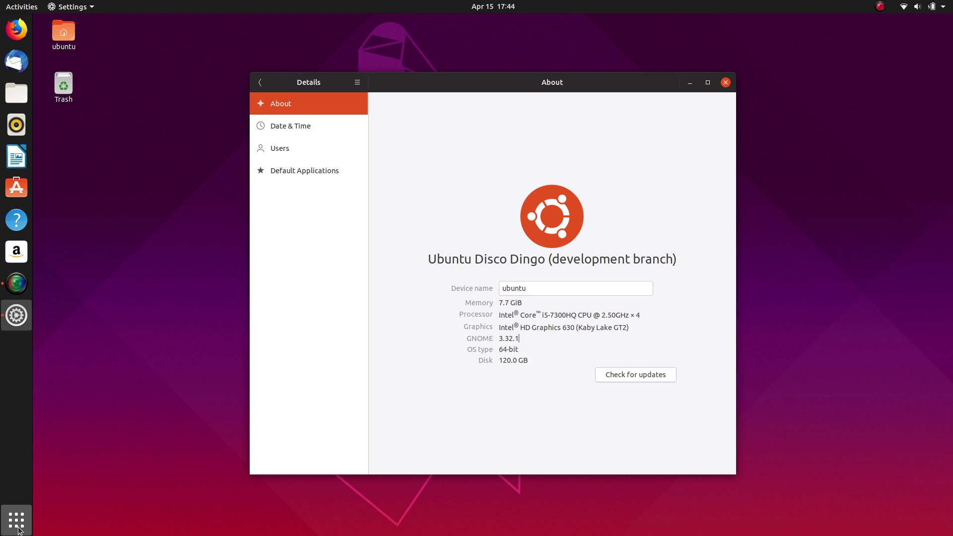
{"action": "left_click", "coordinate": [18, 529]}
{"action": "left_click", "coordinate": [39, 424]}
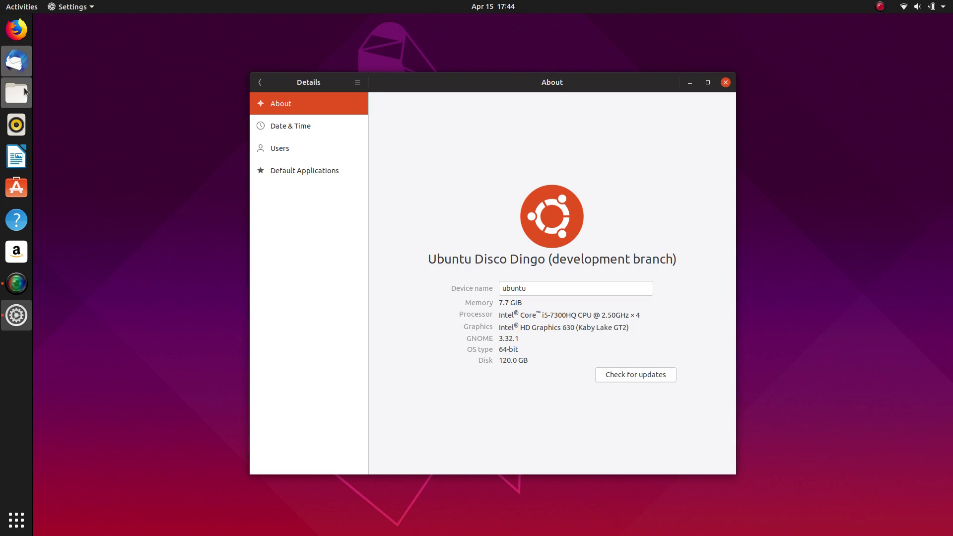
{"action": "left_click", "coordinate": [16, 93]}
{"action": "left_click", "coordinate": [298, 320]}
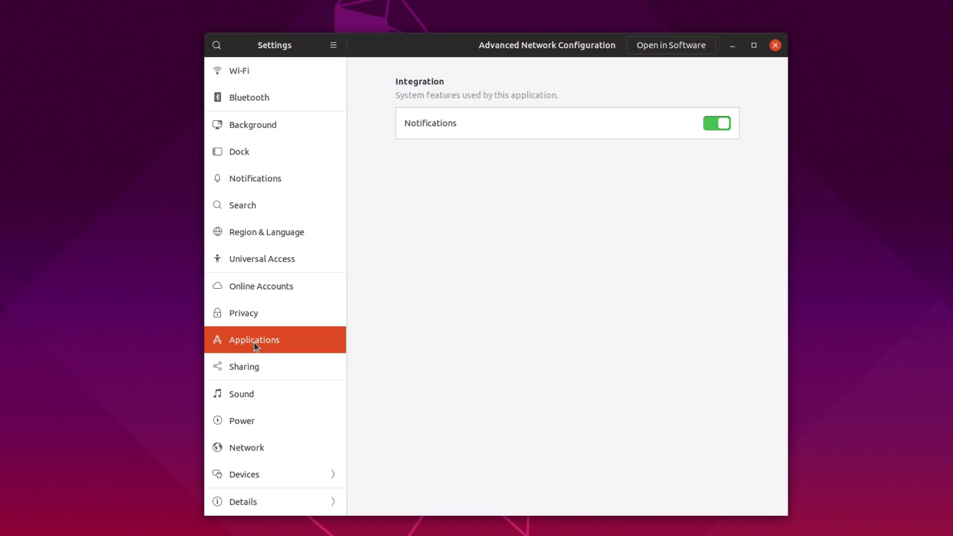
Browse app settings for AisleRiot Solitaire, Amazon, Archive Manager, Files, Firefox and Fonts
{"action": "left_click", "coordinate": [254, 342]}
{"action": "left_click", "coordinate": [245, 99]}
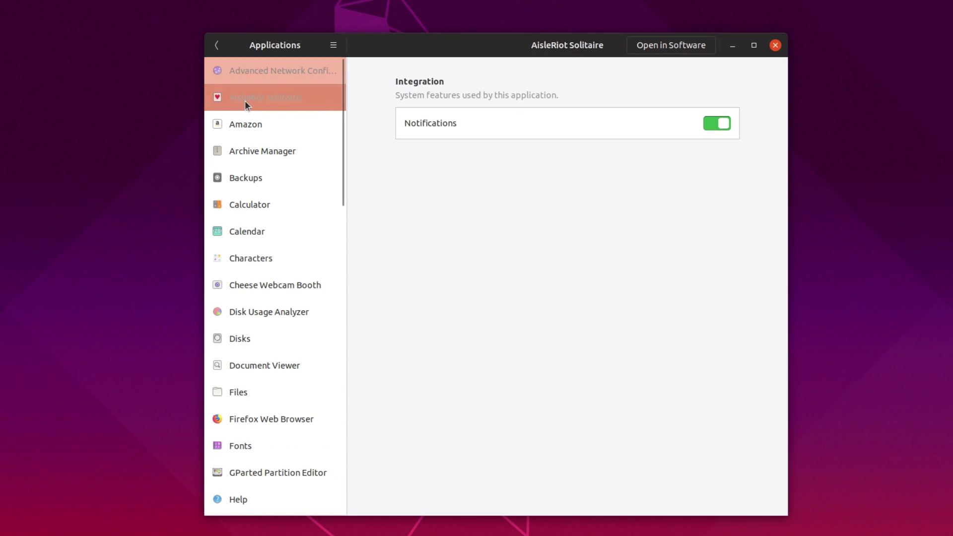
{"action": "left_click", "coordinate": [292, 131]}
{"action": "left_click", "coordinate": [288, 152]}
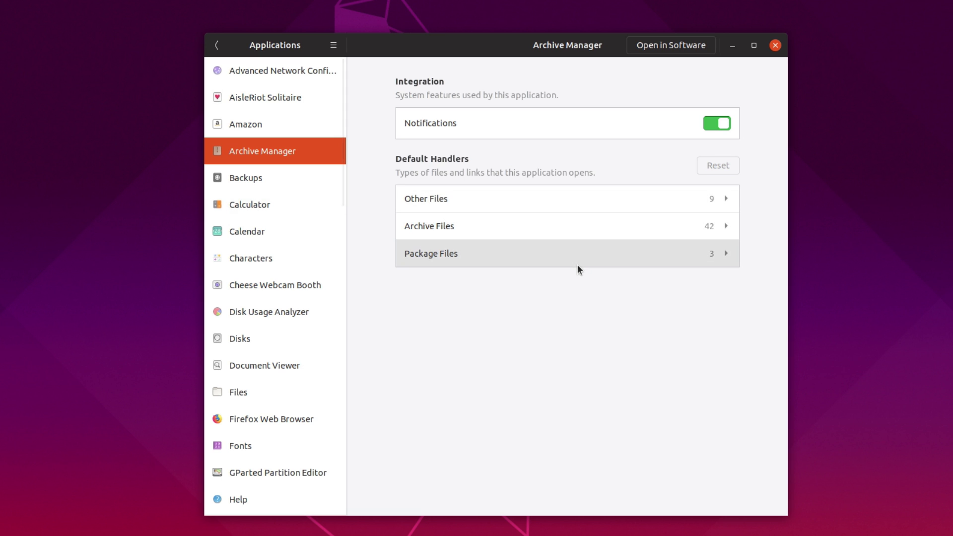
{"action": "scroll", "coordinate": [264, 240], "scroll_direction": "down", "scroll_amount": 5}
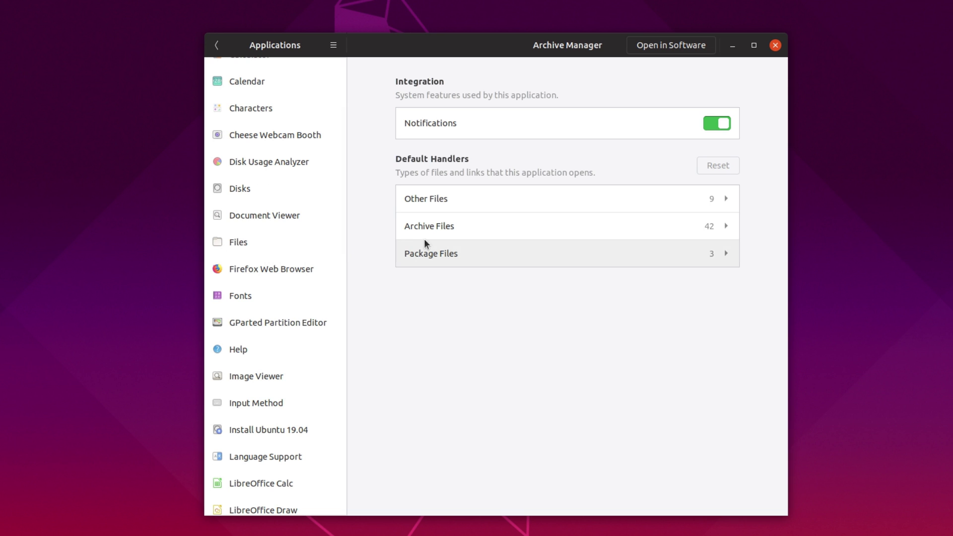
{"action": "left_click", "coordinate": [293, 236]}
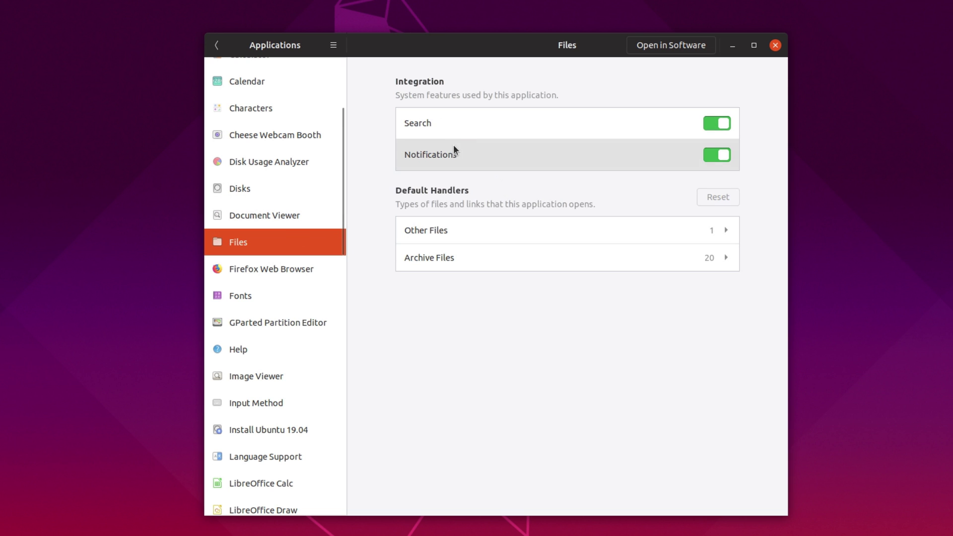
{"action": "left_click", "coordinate": [263, 273]}
{"action": "left_click", "coordinate": [263, 296]}
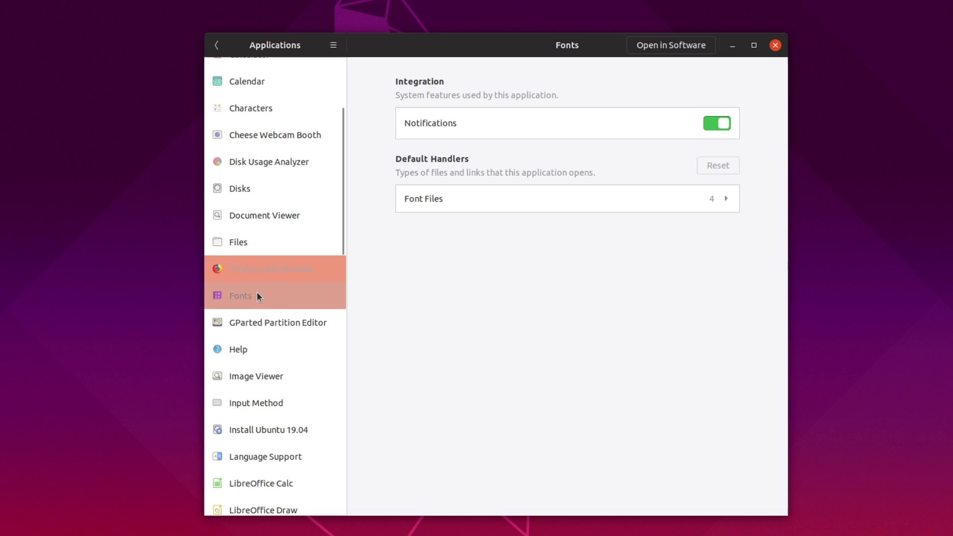
{"action": "scroll", "coordinate": [274, 298], "scroll_direction": "down", "scroll_amount": 5}
Inspect LibreOffice Calc and Draw settings, expanding and collapsing Draw's Other Files handlers
{"action": "left_click", "coordinate": [263, 232]}
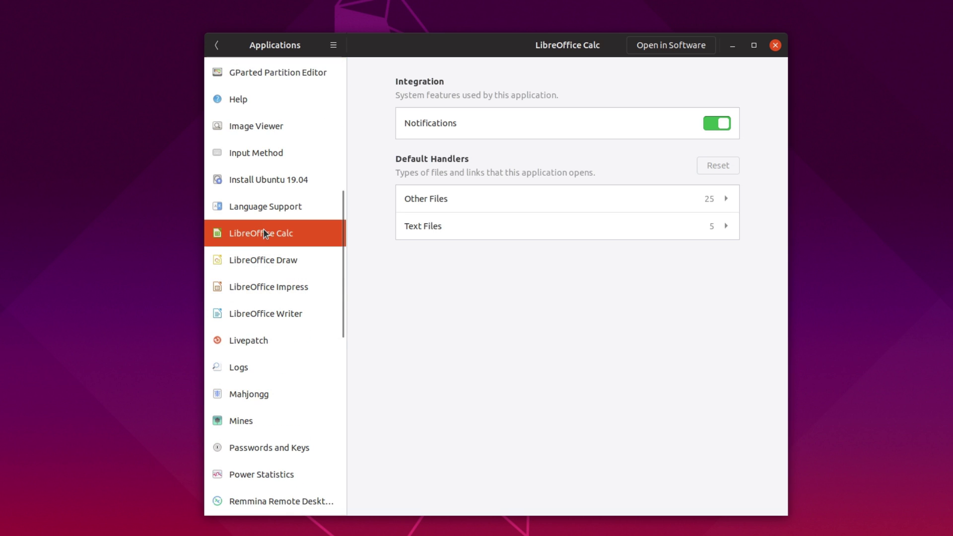
{"action": "left_click", "coordinate": [263, 261]}
{"action": "left_click", "coordinate": [581, 201]}
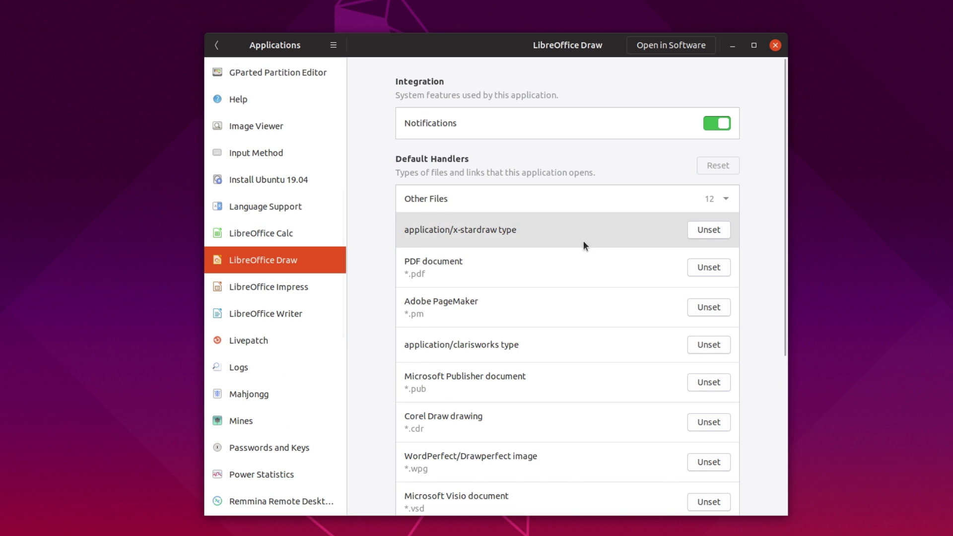
{"action": "scroll", "coordinate": [582, 240], "scroll_direction": "down", "scroll_amount": 5}
{"action": "scroll", "coordinate": [582, 245], "scroll_direction": "up", "scroll_amount": 5}
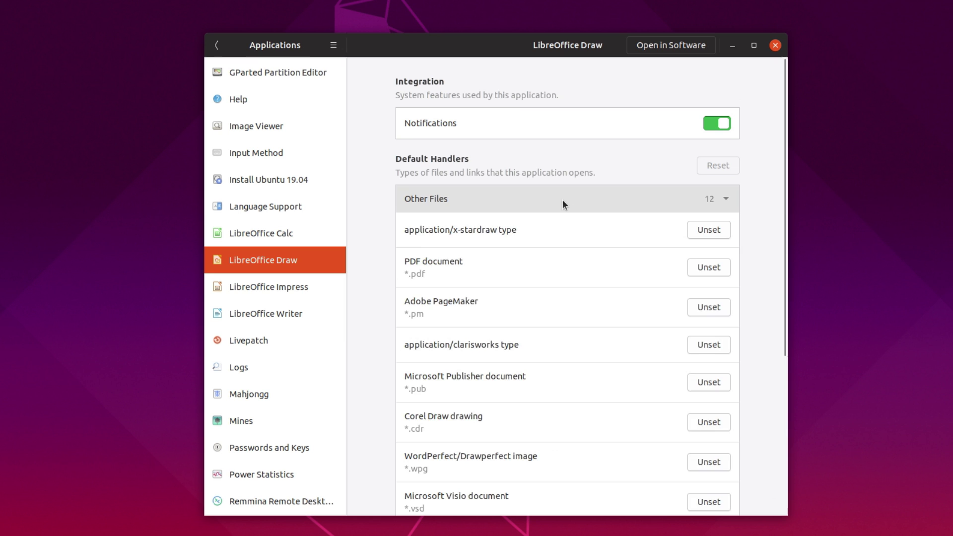
{"action": "left_click", "coordinate": [564, 200]}
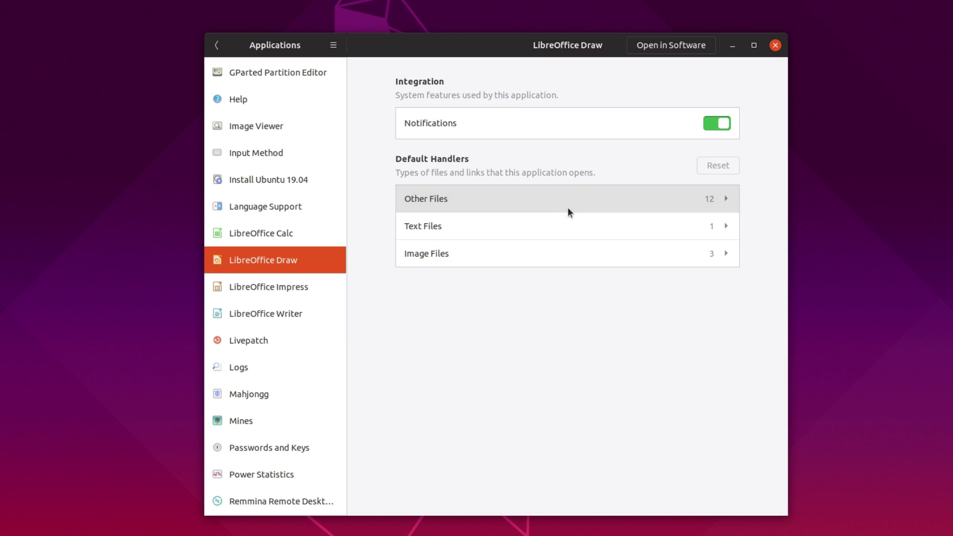
Browse Livepatch, Logs, Mahjongg, Mines, Passwords and Keys, Backups, then return to Archive Manager's handlers
{"action": "left_click", "coordinate": [252, 339]}
{"action": "left_click", "coordinate": [253, 366]}
{"action": "scroll", "coordinate": [258, 299], "scroll_direction": "down", "scroll_amount": 2}
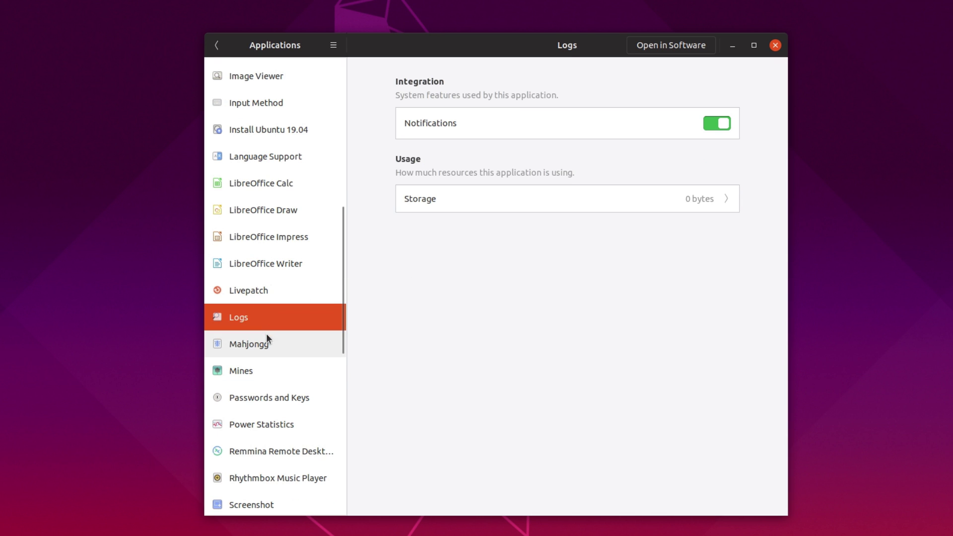
{"action": "left_click", "coordinate": [265, 345]}
{"action": "left_click", "coordinate": [260, 371]}
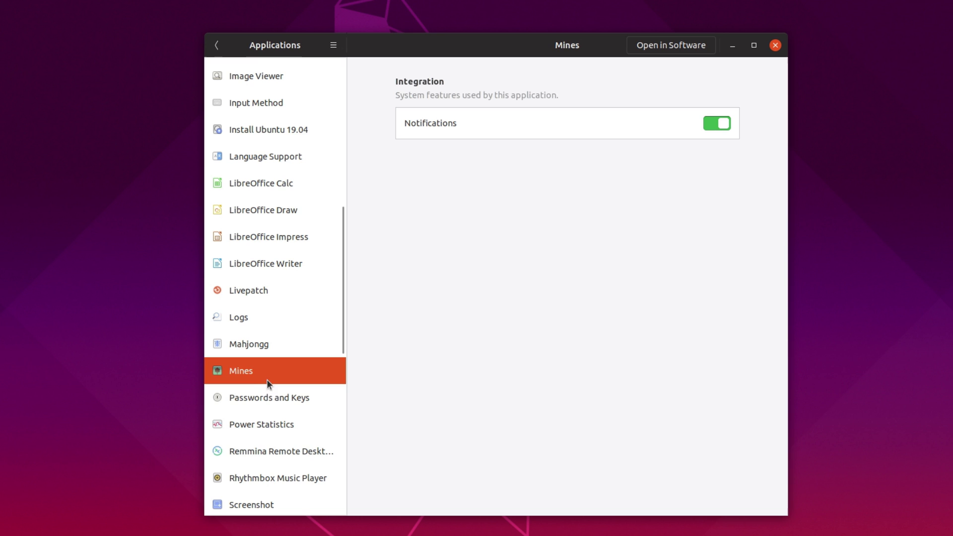
{"action": "left_click", "coordinate": [276, 408]}
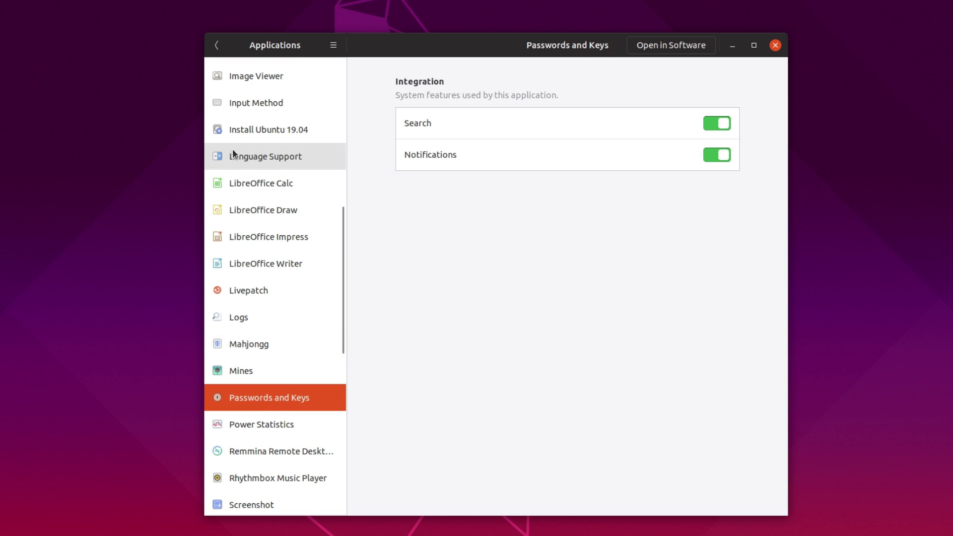
{"action": "scroll", "coordinate": [249, 171], "scroll_direction": "up", "scroll_amount": 10}
{"action": "left_click", "coordinate": [237, 75]}
{"action": "scroll", "coordinate": [248, 99], "scroll_direction": "up", "scroll_amount": 3}
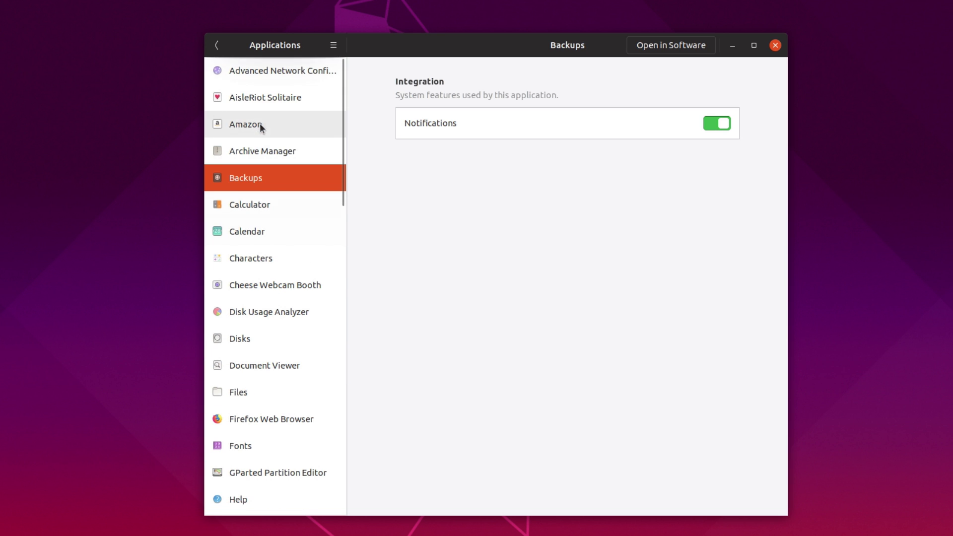
{"action": "left_click", "coordinate": [266, 154]}
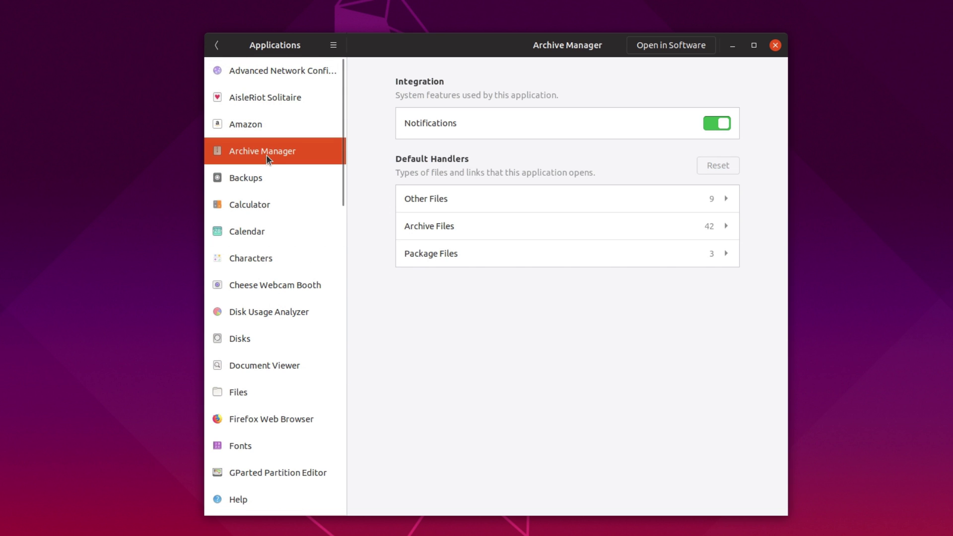
View Calculator's app settings, then look through the terminal's main menu and Advanced submenu
{"action": "left_click", "coordinate": [276, 198]}
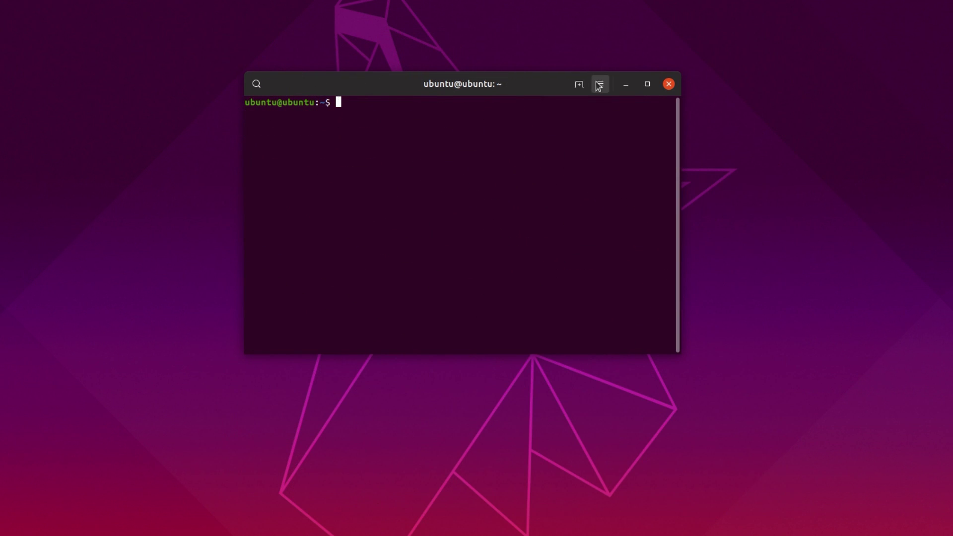
{"action": "left_click", "coordinate": [600, 86]}
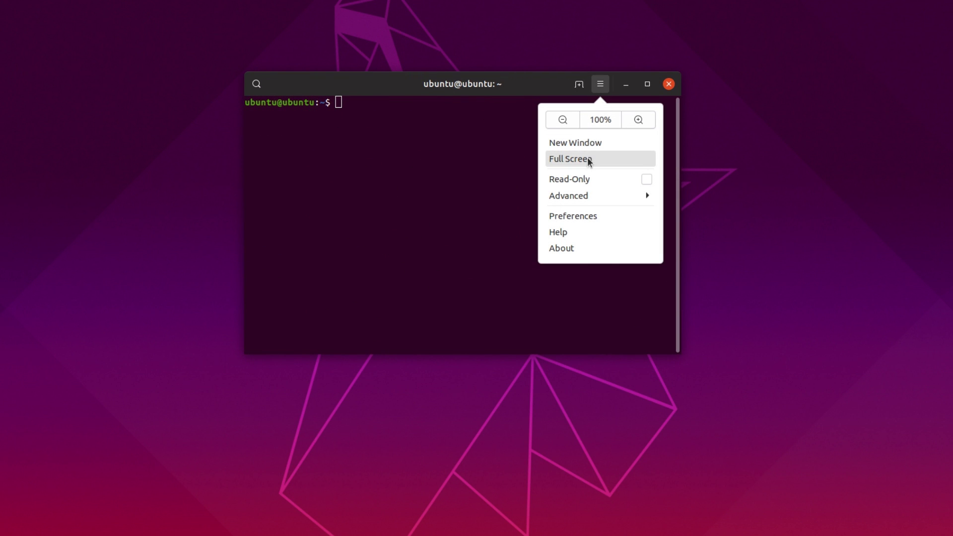
{"action": "left_click", "coordinate": [591, 197]}
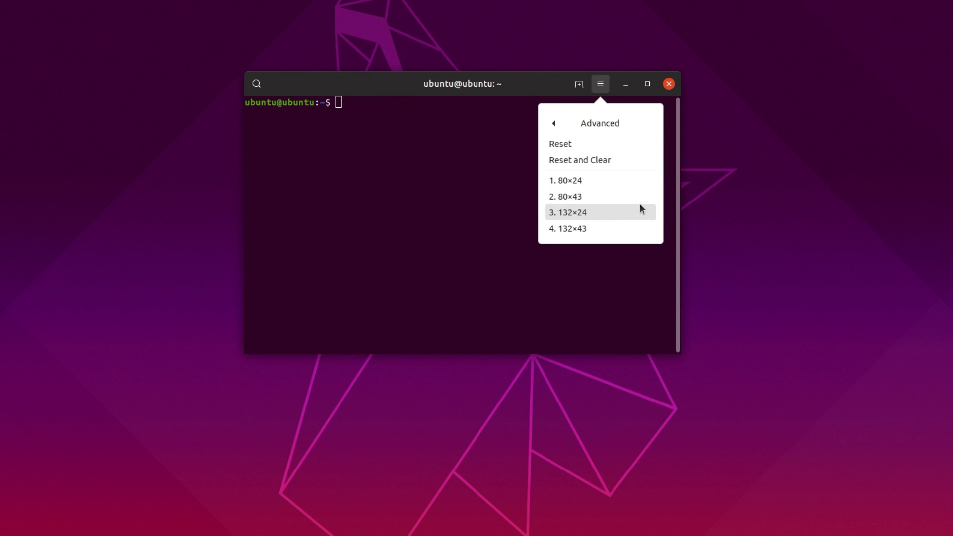
{"action": "left_click", "coordinate": [472, 115]}
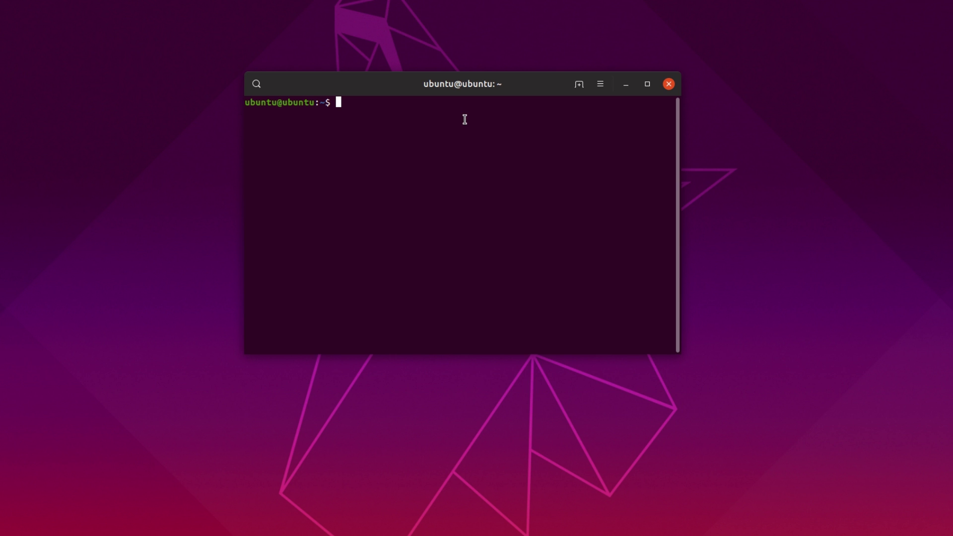
Open two new terminal tabs with Ctrl+Shift+T and switch between the three tabs
{"action": "key", "text": "ctrl+shift+t"}
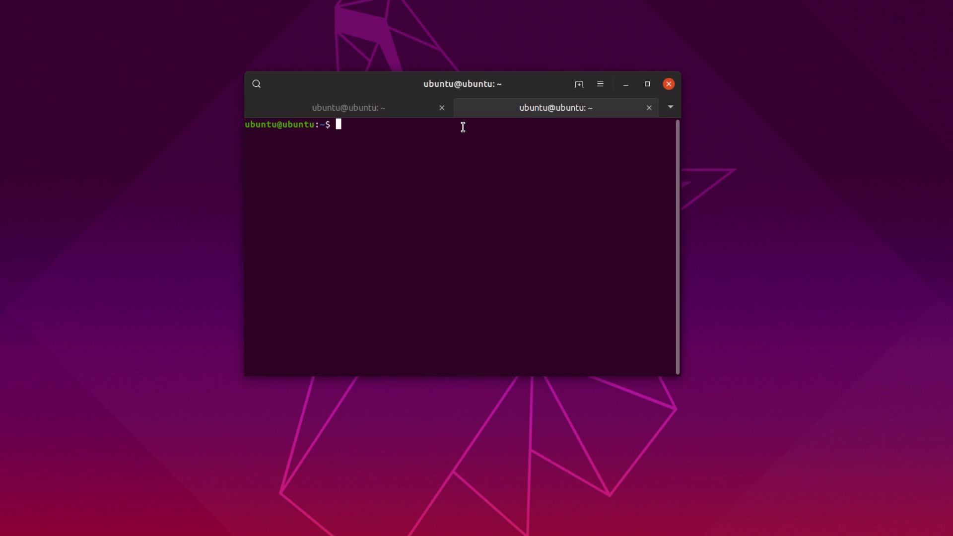
{"action": "key", "text": "ctrl+shift+t"}
{"action": "left_click", "coordinate": [449, 113]}
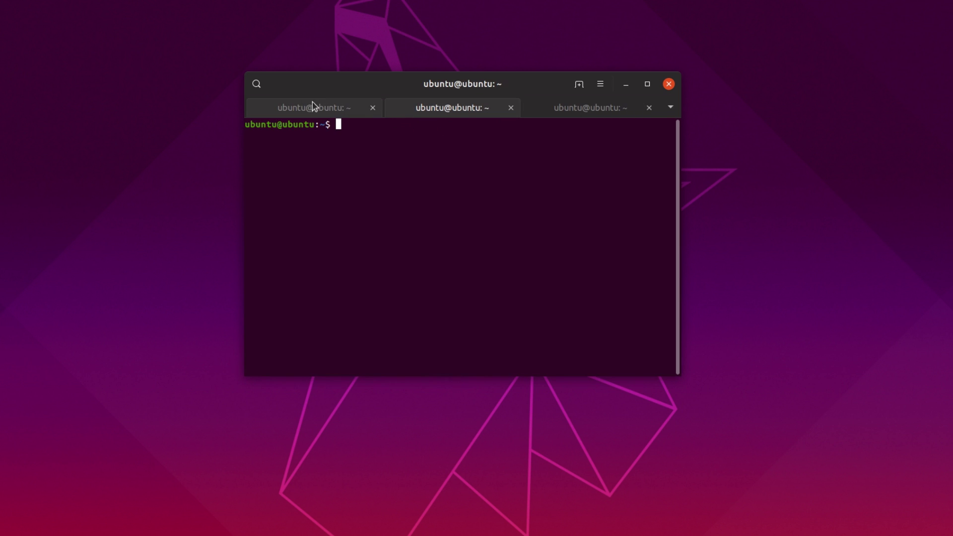
{"action": "left_click", "coordinate": [432, 118]}
{"action": "left_click", "coordinate": [541, 113]}
{"action": "left_click_drag", "start_coordinate": [509, 81], "coordinate": [494, 77]}
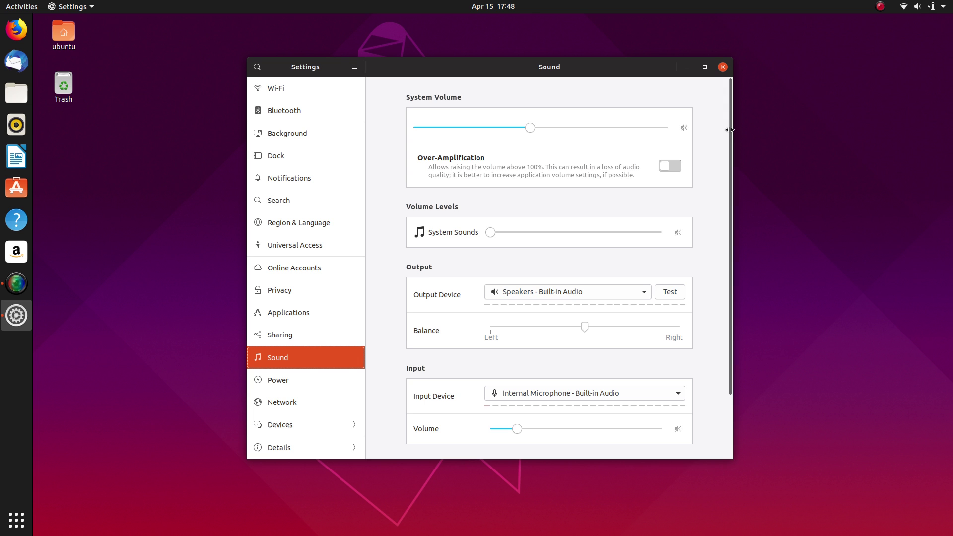
Scroll down the Sound settings page
{"action": "left_click_drag", "start_coordinate": [730, 132], "coordinate": [739, 200]}
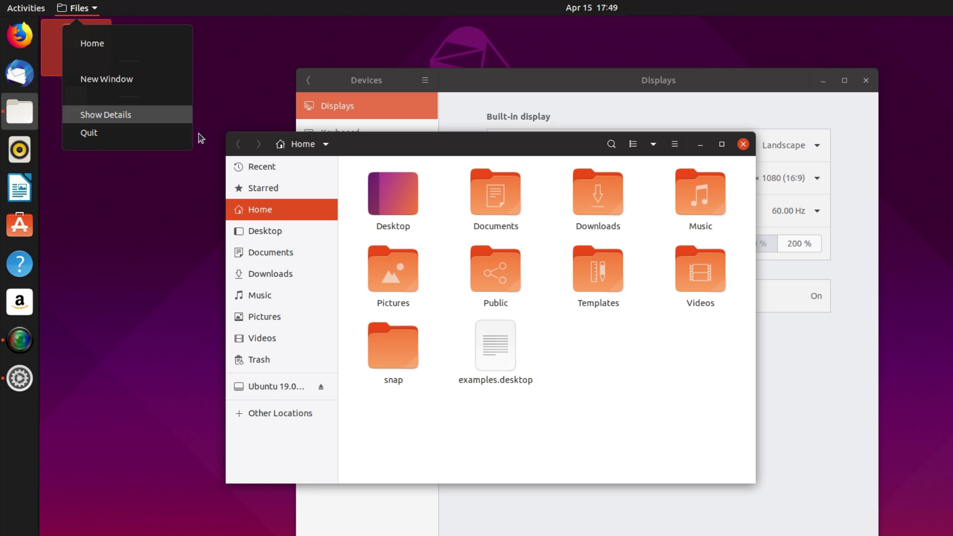
{"action": "left_click", "coordinate": [676, 146]}
{"action": "left_click", "coordinate": [677, 146]}
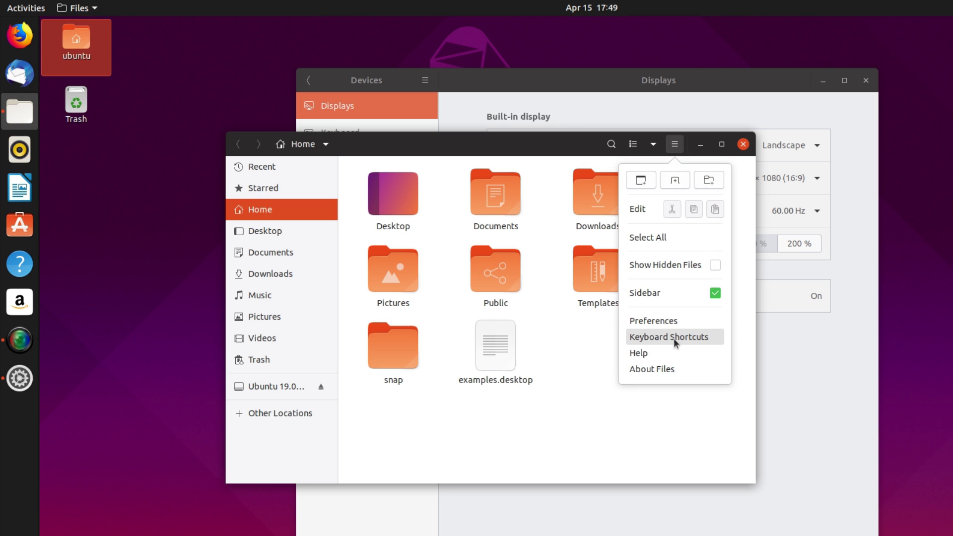
{"action": "left_click", "coordinate": [660, 322]}
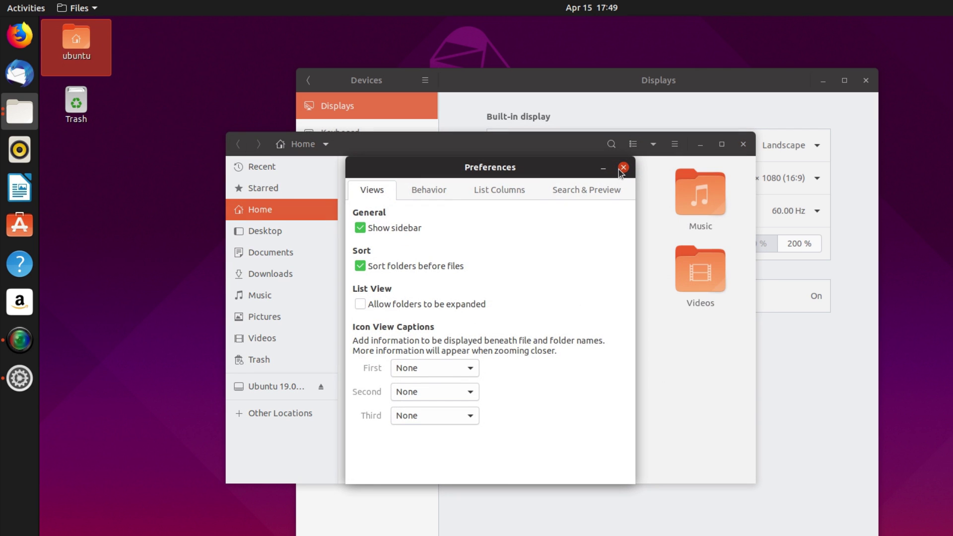
{"action": "left_click", "coordinate": [623, 167]}
{"action": "left_click", "coordinate": [80, 8]}
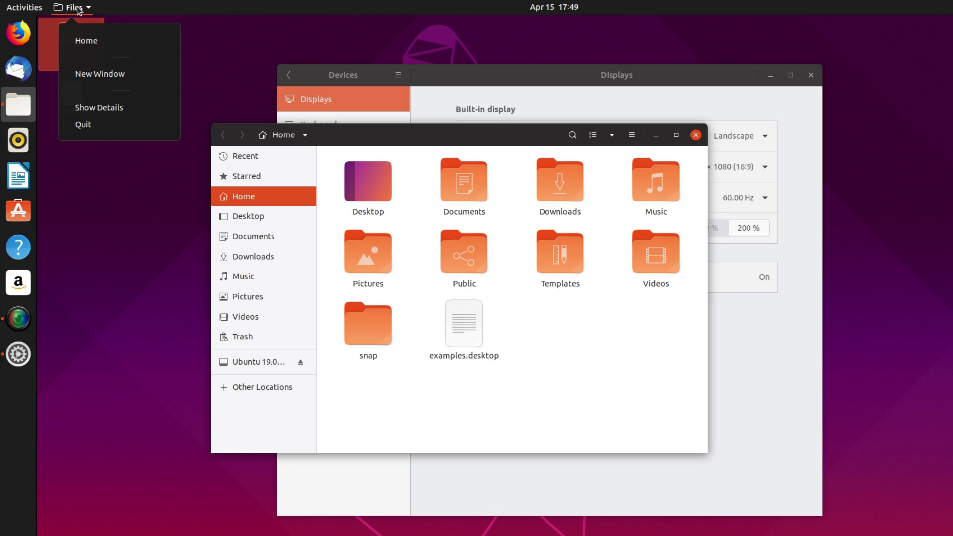
{"action": "left_click", "coordinate": [78, 10]}
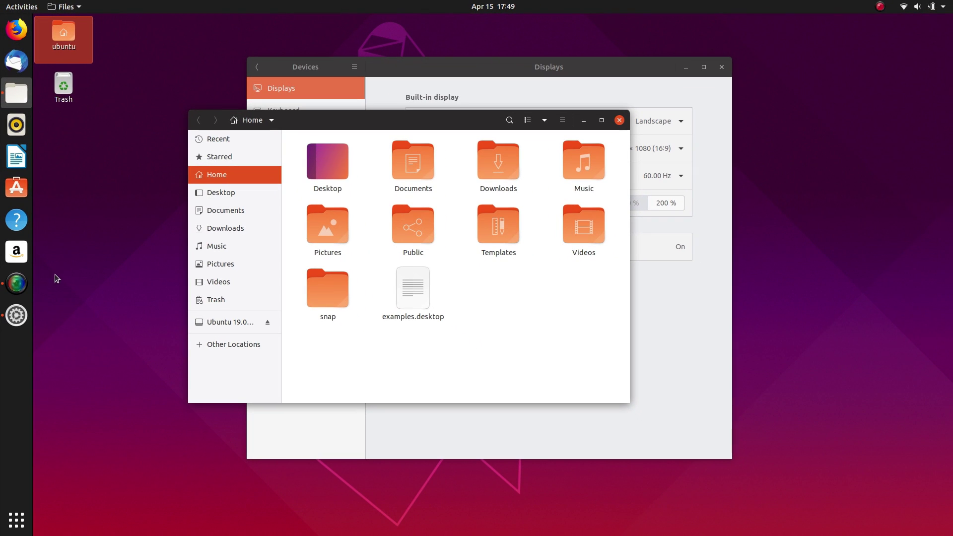
Launch Terminal by searching 'ter' in the overview and centre its window
{"action": "key", "text": "super"}
{"action": "type", "text": "ter"}
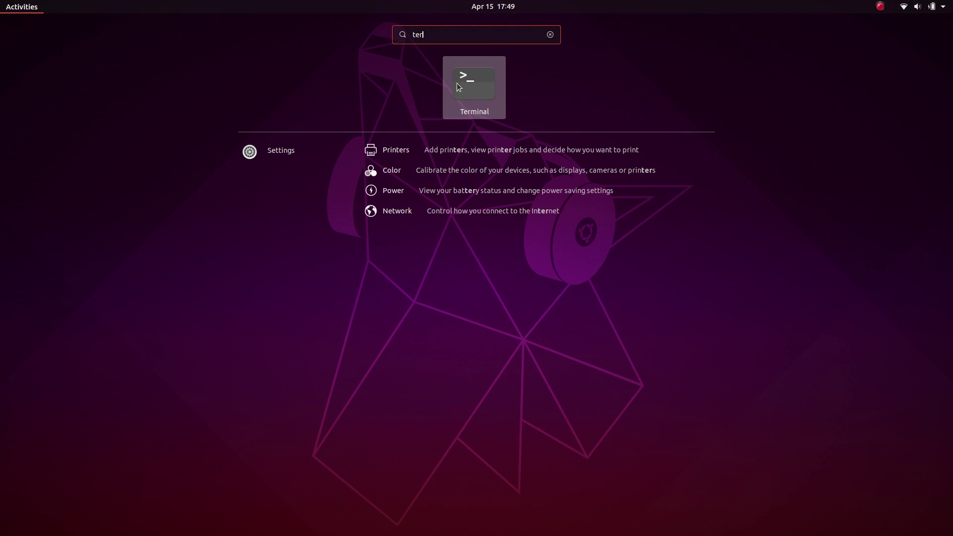
{"action": "key", "text": "Return"}
{"action": "left_click_drag", "start_coordinate": [246, 35], "coordinate": [447, 188]}
{"action": "left_click", "coordinate": [555, 178]}
Reveal the desktop, empty the Trash, and open the Home folder in Files
{"action": "key", "text": "super+d"}
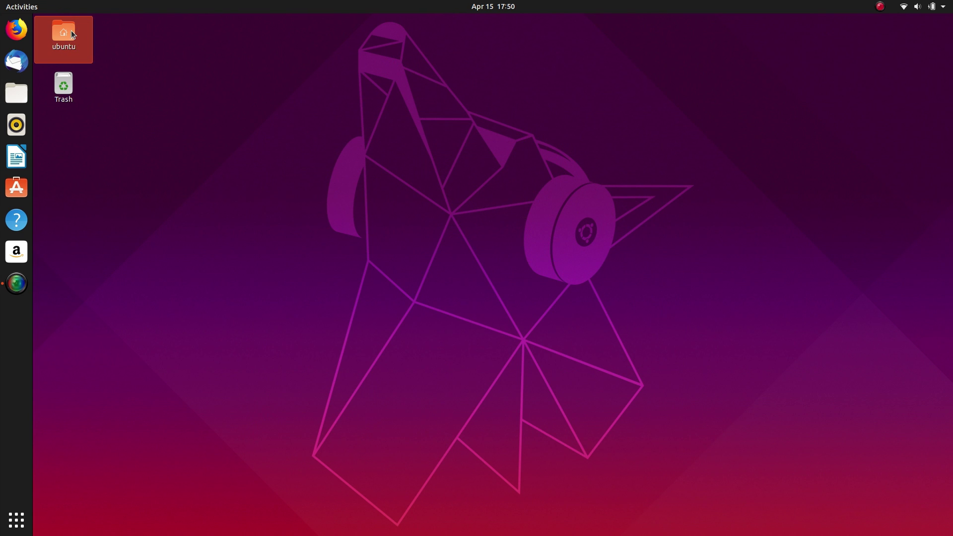
{"action": "right_click", "coordinate": [71, 30]}
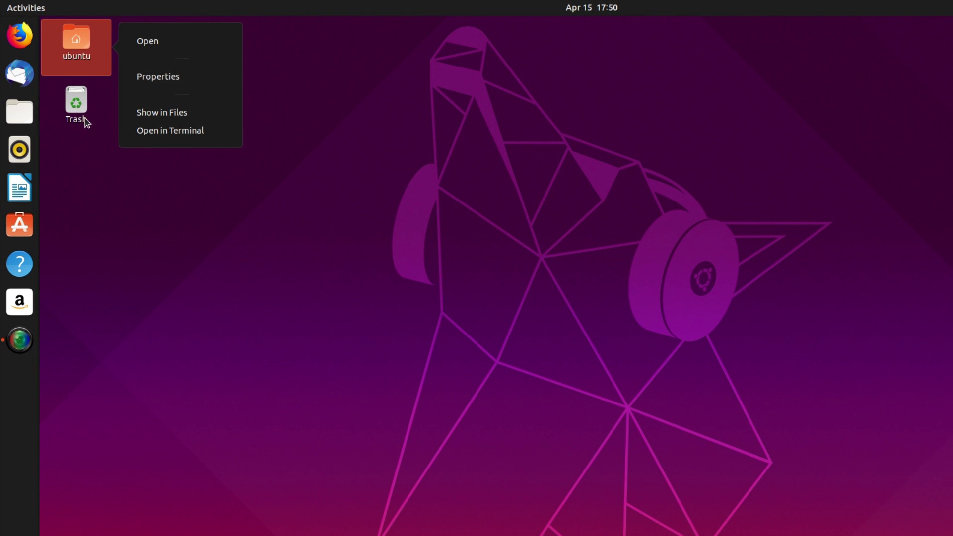
{"action": "right_click", "coordinate": [86, 106]}
{"action": "left_click", "coordinate": [151, 101]}
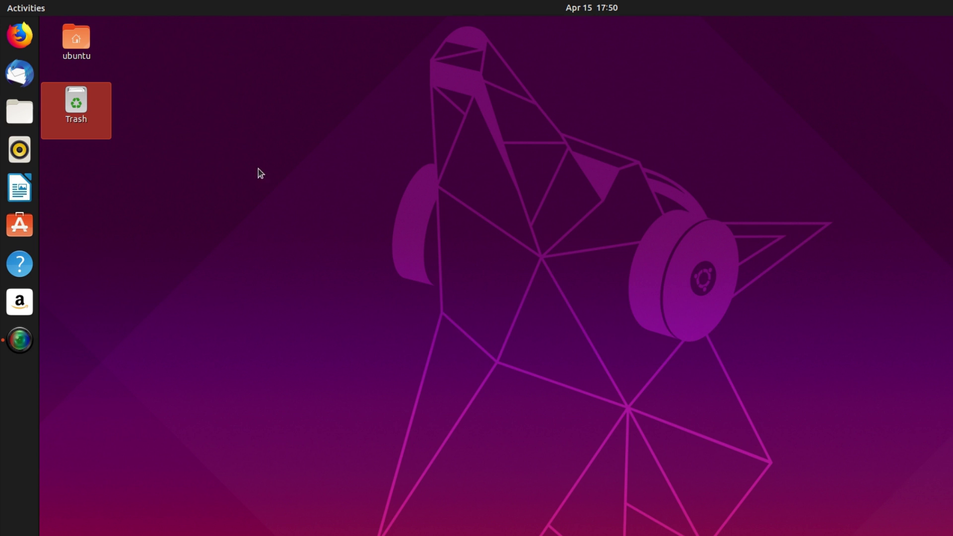
{"action": "left_click", "coordinate": [615, 353]}
{"action": "double_click", "coordinate": [89, 59]}
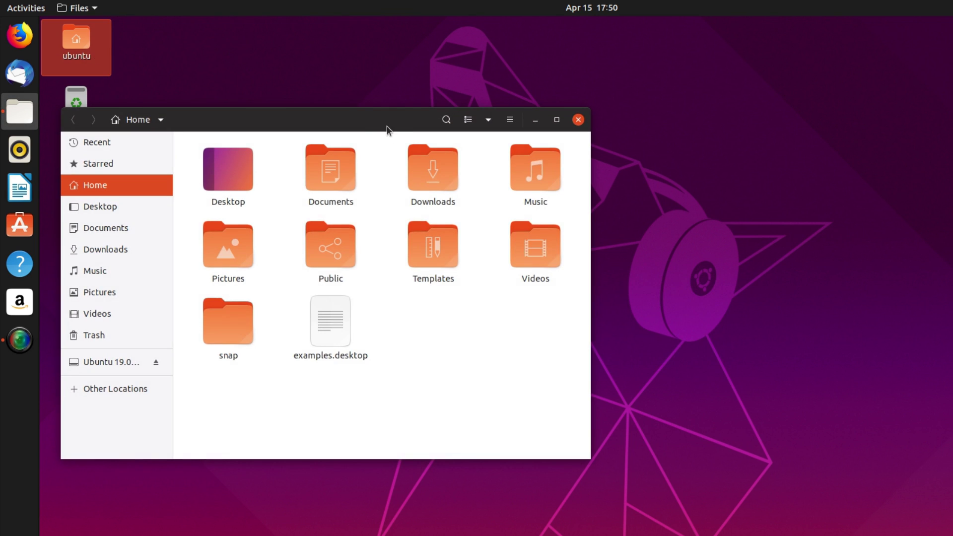
{"action": "left_click_drag", "start_coordinate": [362, 122], "coordinate": [597, 105]}
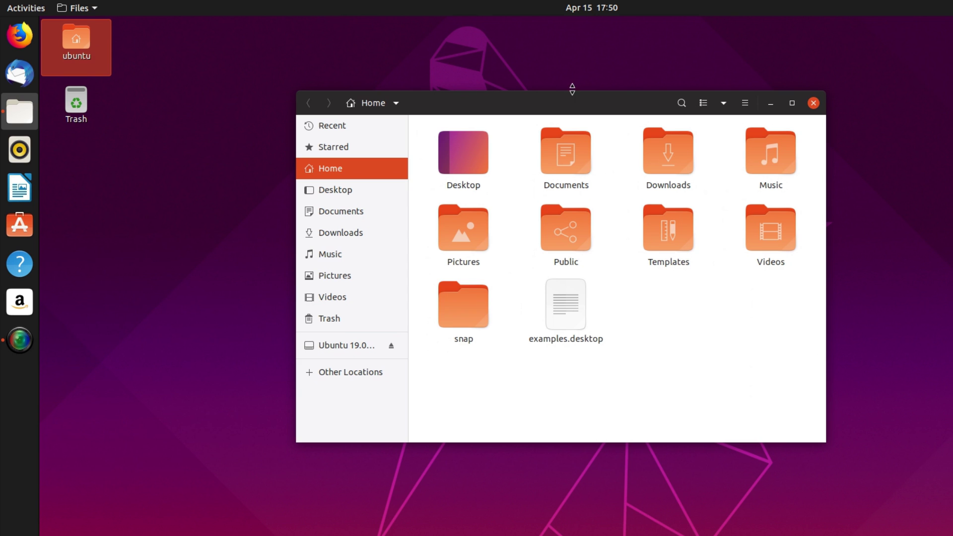
Create a New Folder on the desktop with its default name
{"action": "right_click", "coordinate": [108, 86]}
{"action": "left_click", "coordinate": [142, 100]}
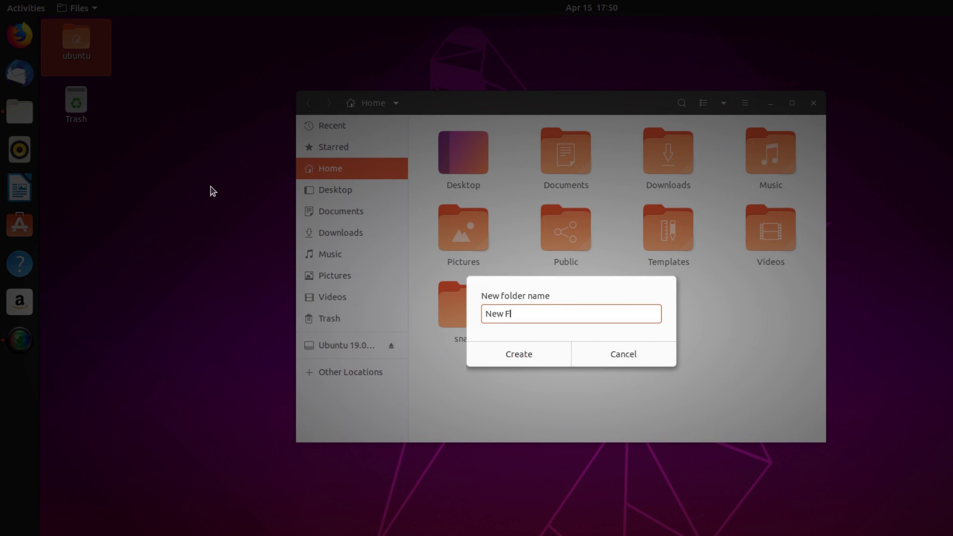
{"action": "key", "text": "Return"}
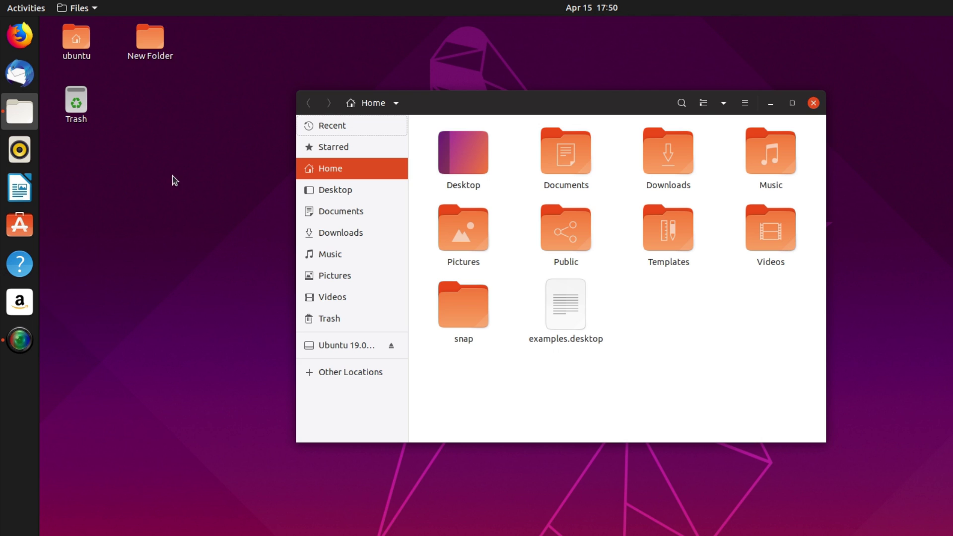
Find New Folder inside Desktop, move it to Trash, and drag examples.desktop onto the desktop
{"action": "double_click", "coordinate": [460, 162]}
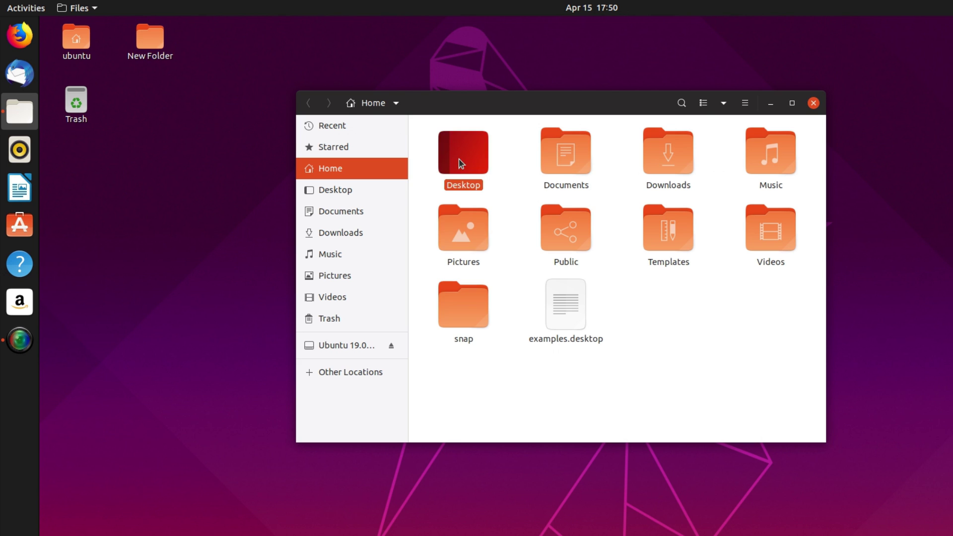
{"action": "left_click", "coordinate": [309, 103]}
{"action": "double_click", "coordinate": [458, 166]}
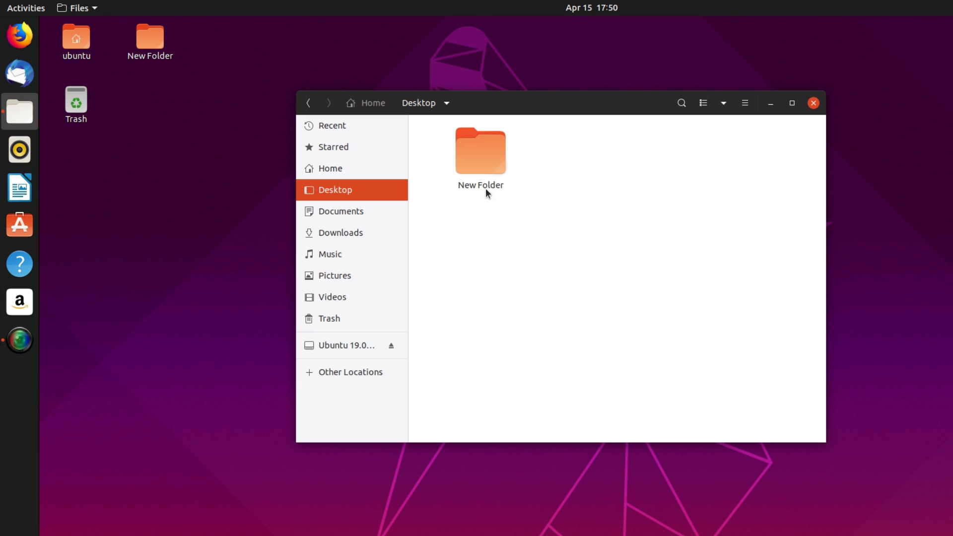
{"action": "right_click", "coordinate": [482, 174]}
{"action": "left_click", "coordinate": [571, 306]}
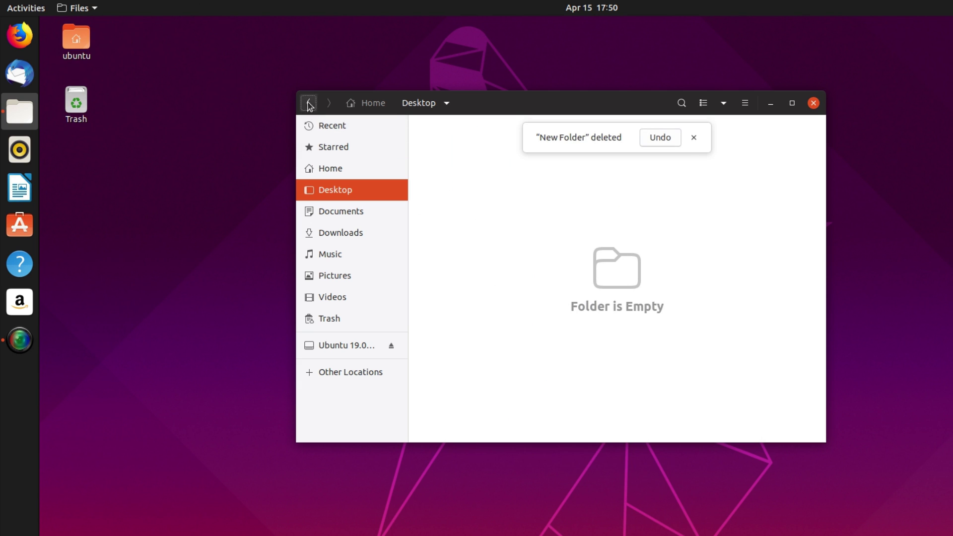
{"action": "left_click", "coordinate": [309, 104]}
{"action": "left_click_drag", "start_coordinate": [578, 308], "coordinate": [192, 233]}
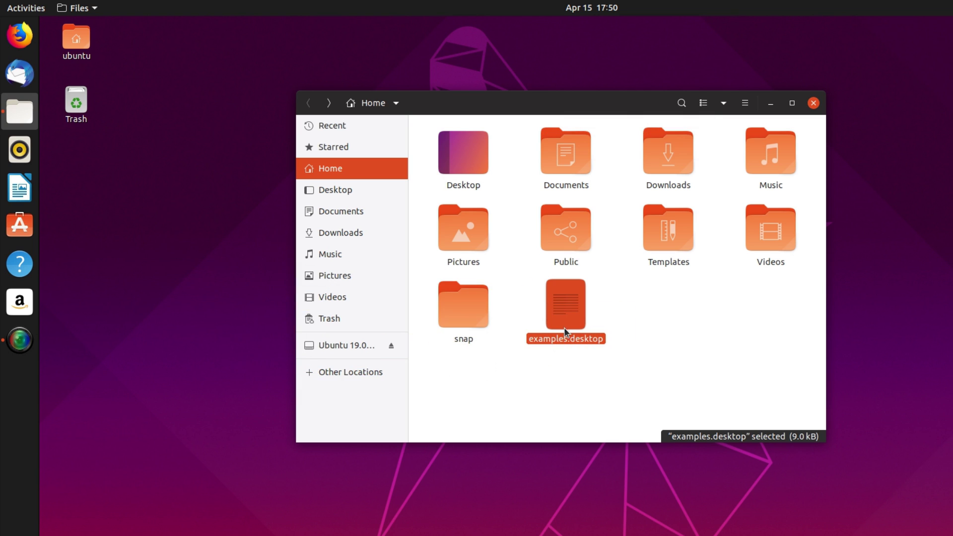
{"action": "left_click_drag", "start_coordinate": [566, 306], "coordinate": [163, 226]}
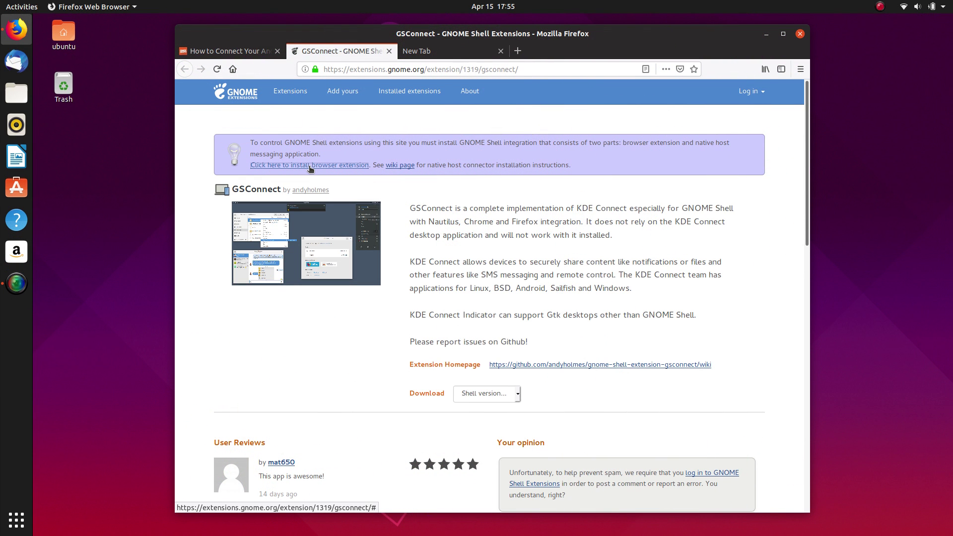
Install the GNOME Shell integration add-on from the GSConnect page, allowing and adding it
{"action": "left_click", "coordinate": [310, 166]}
{"action": "left_click", "coordinate": [492, 132]}
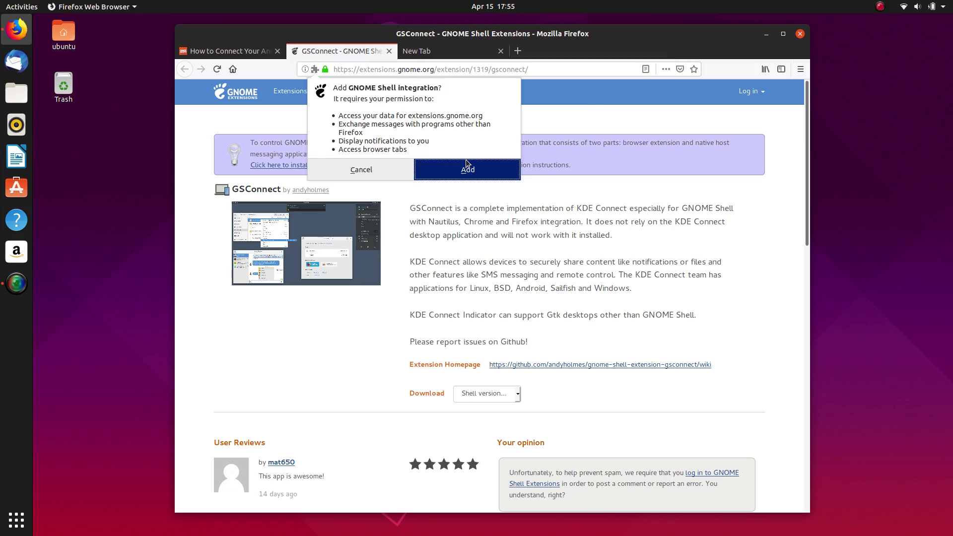
{"action": "left_click", "coordinate": [467, 164]}
{"action": "left_click", "coordinate": [680, 132]}
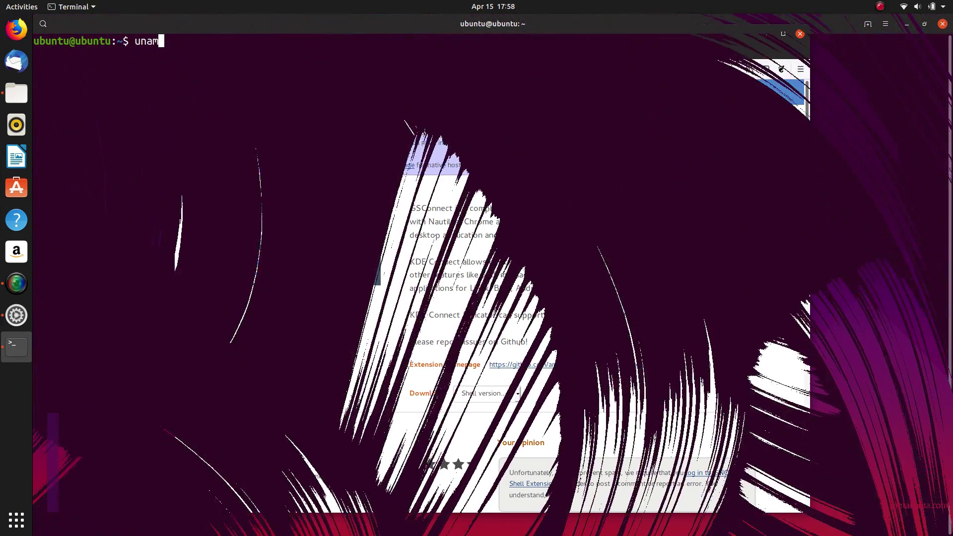
Run uname -r and select the 5.0.0-11-generic kernel version output
{"action": "type", "text": "e -r"}
{"action": "key", "text": "Return"}
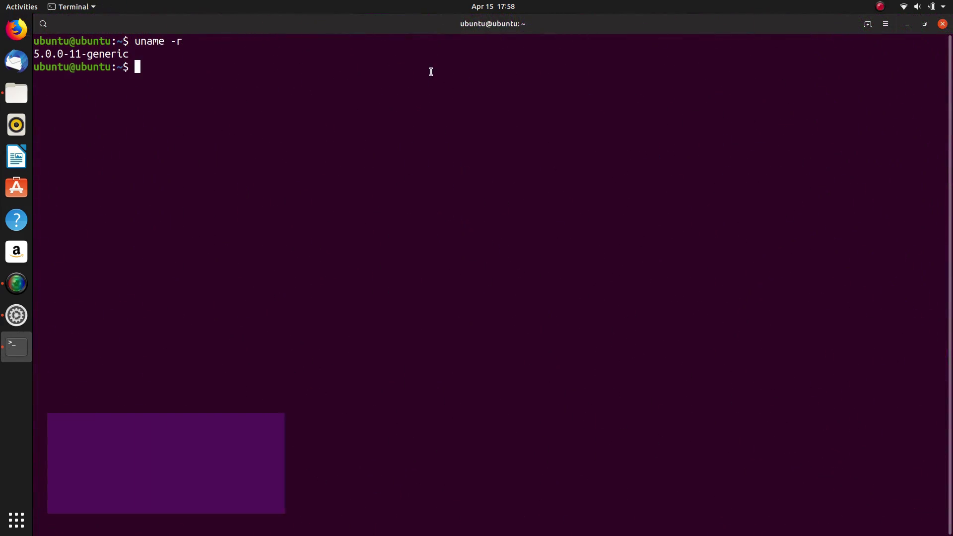
{"action": "left_click_drag", "start_coordinate": [186, 51], "coordinate": [75, 44]}
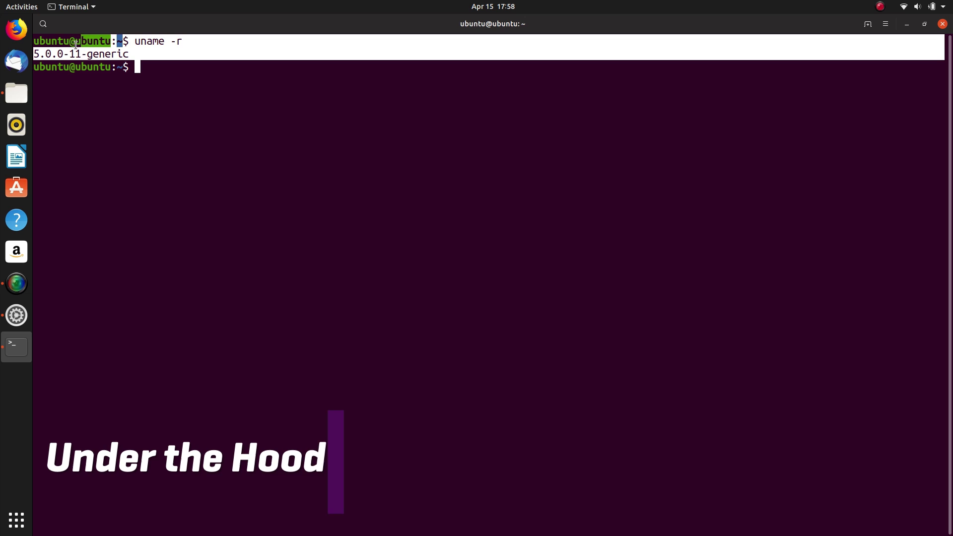
{"action": "left_click", "coordinate": [867, 65]}
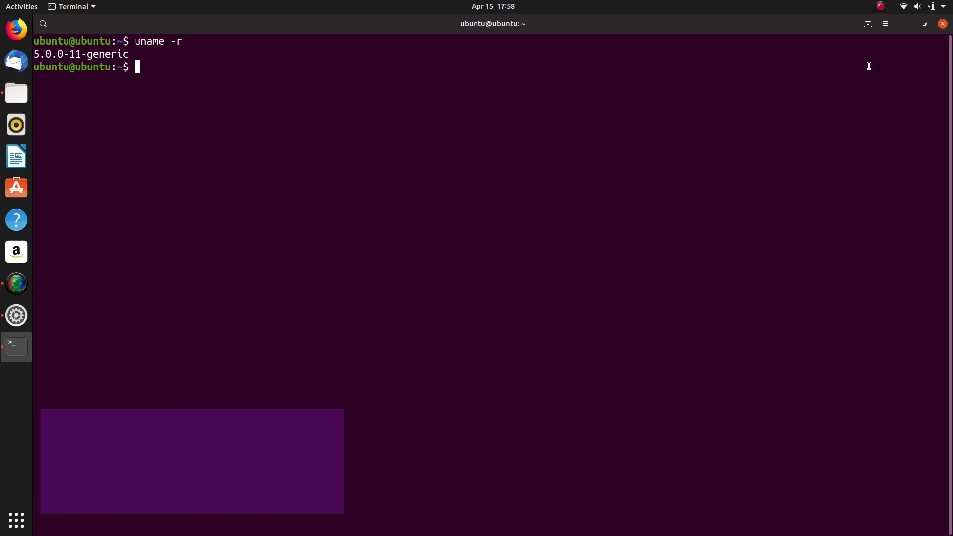
Close Terminal, open Settings About via the 'about' search, close it, and toggle the overview
{"action": "left_click", "coordinate": [942, 23]}
{"action": "key", "text": "super"}
{"action": "type", "text": "abo"}
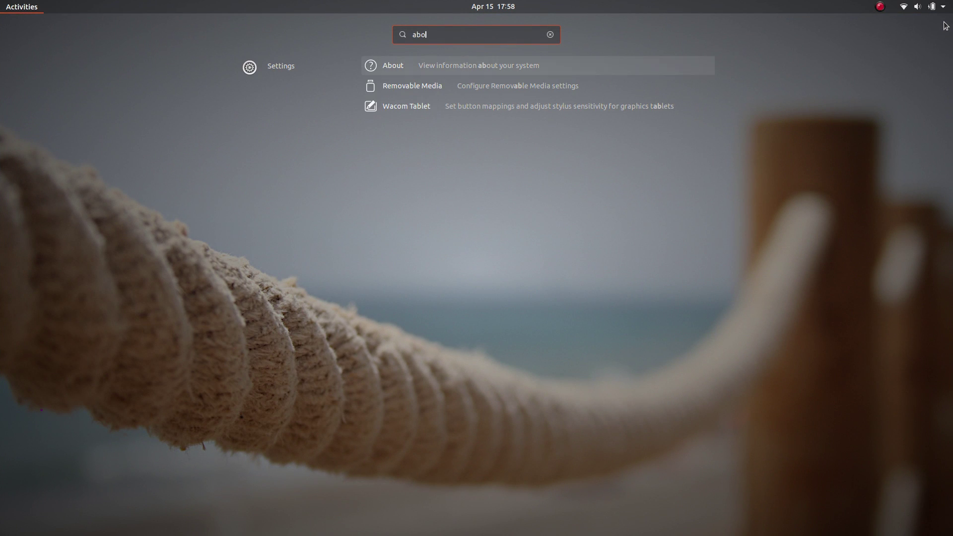
{"action": "type", "text": "ut"}
{"action": "key", "text": "Return"}
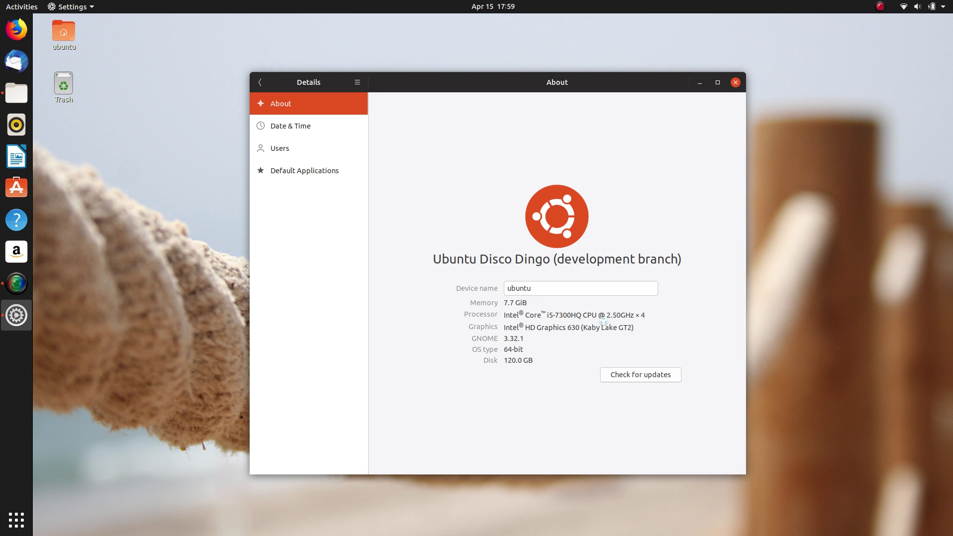
{"action": "left_click", "coordinate": [736, 83]}
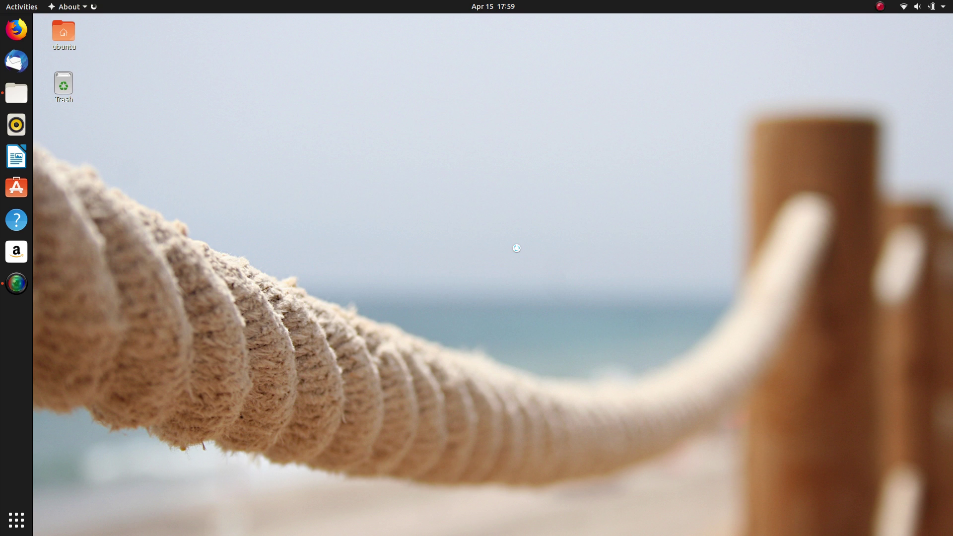
{"action": "left_click", "coordinate": [4, 530]}
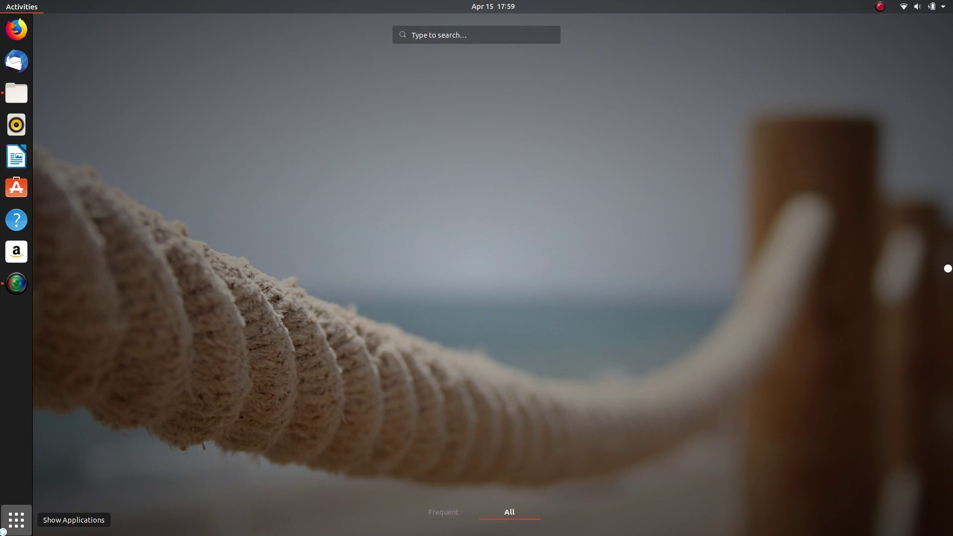
{"action": "left_click", "coordinate": [4, 530]}
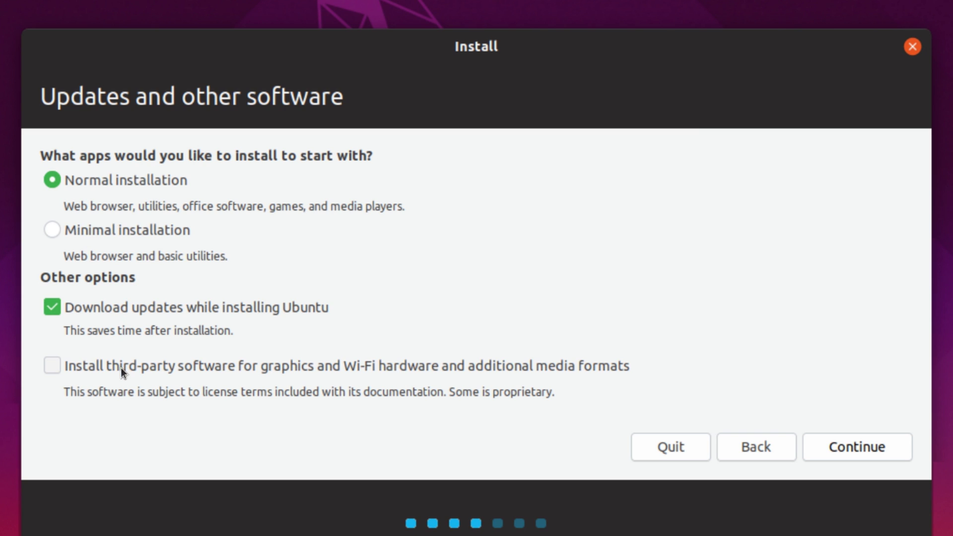
Tick 'Install third-party software for graphics and Wi-Fi hardware' and continue the installer
{"action": "left_click", "coordinate": [91, 359]}
{"action": "left_click", "coordinate": [88, 366]}
{"action": "left_click", "coordinate": [85, 369]}
{"action": "left_click", "coordinate": [868, 450]}
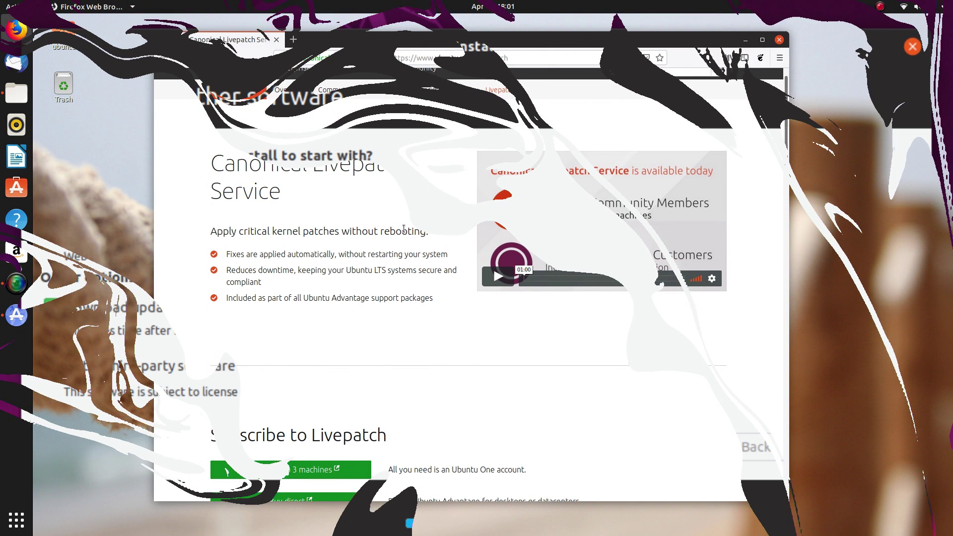
Read the Livepatch page's benefits and Ubuntu One account requirement, then show the Livepatch settings
{"action": "scroll", "coordinate": [325, 230], "scroll_direction": "down", "scroll_amount": 1}
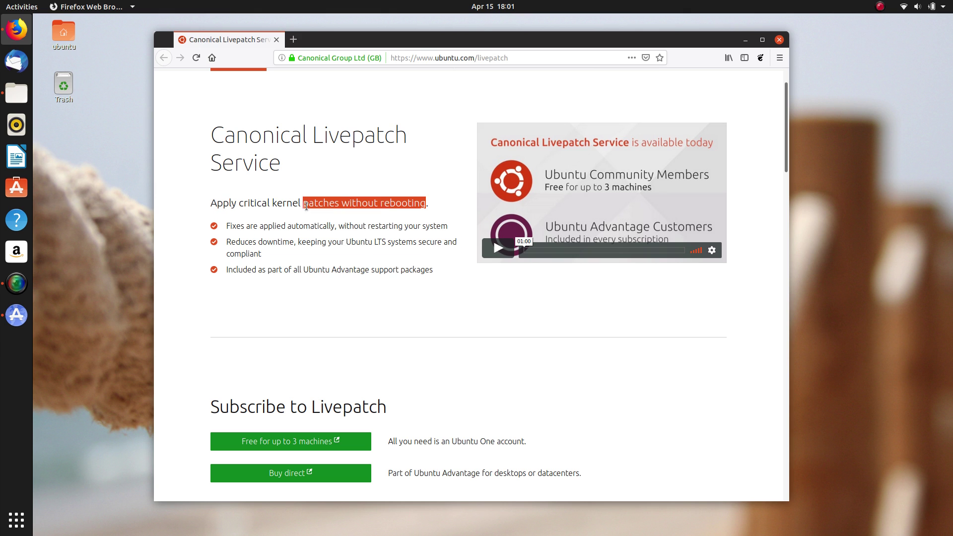
{"action": "left_click_drag", "start_coordinate": [231, 228], "coordinate": [427, 278]}
{"action": "left_click", "coordinate": [441, 288]}
{"action": "scroll", "coordinate": [441, 288], "scroll_direction": "down", "scroll_amount": 6}
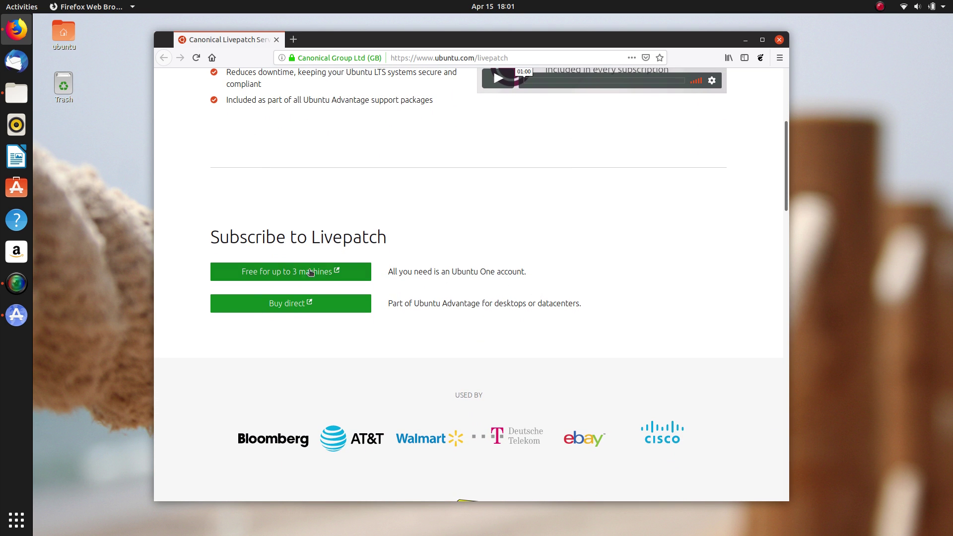
{"action": "left_click_drag", "start_coordinate": [386, 272], "coordinate": [543, 272]}
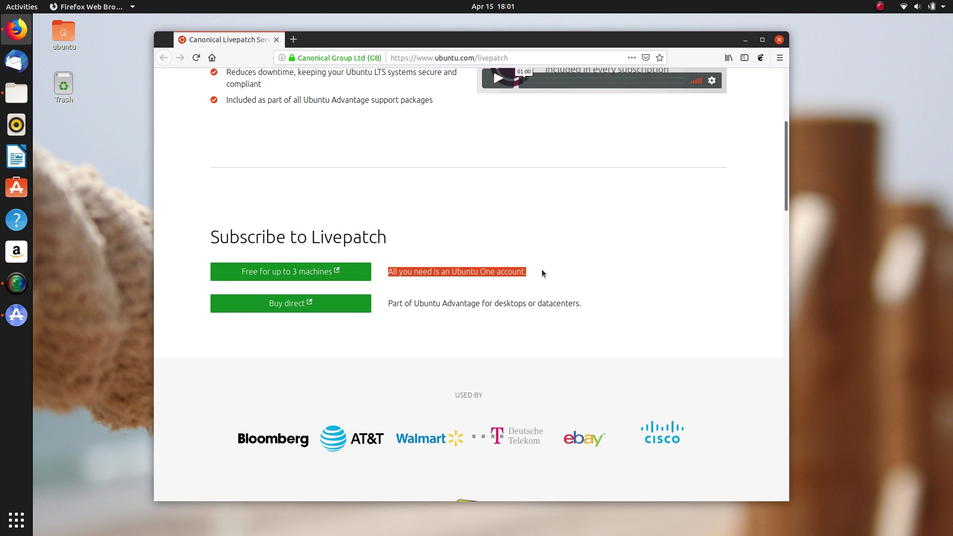
{"action": "left_click", "coordinate": [550, 273]}
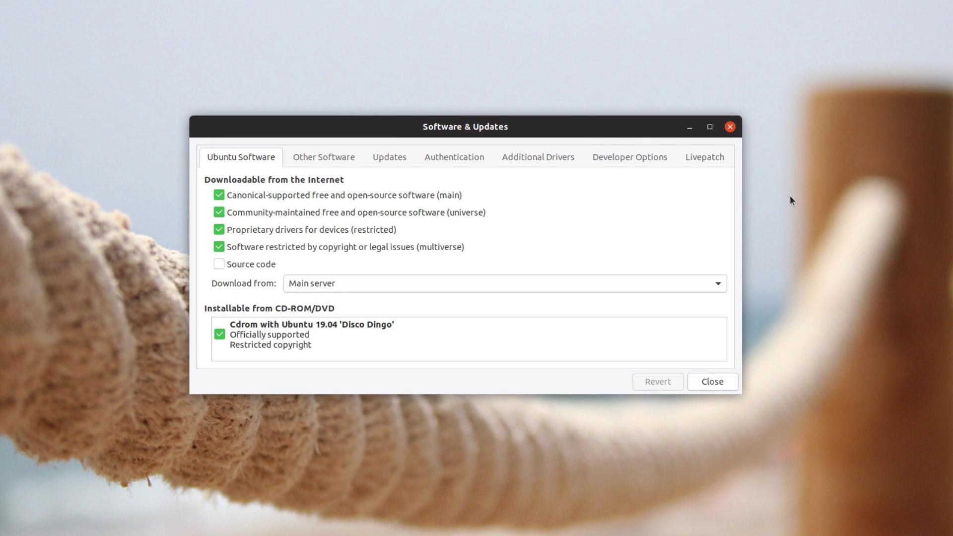
{"action": "left_click", "coordinate": [691, 161]}
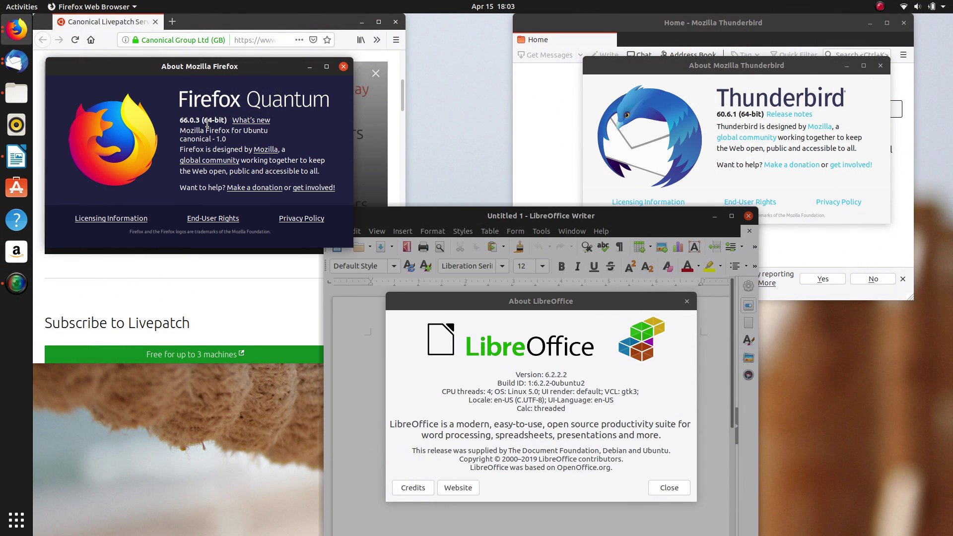
Raise the Thunderbird 60.6.1 and LibreOffice 6.2.2.2 About dialogs and highlight the LibreOffice version
{"action": "left_click", "coordinate": [730, 114]}
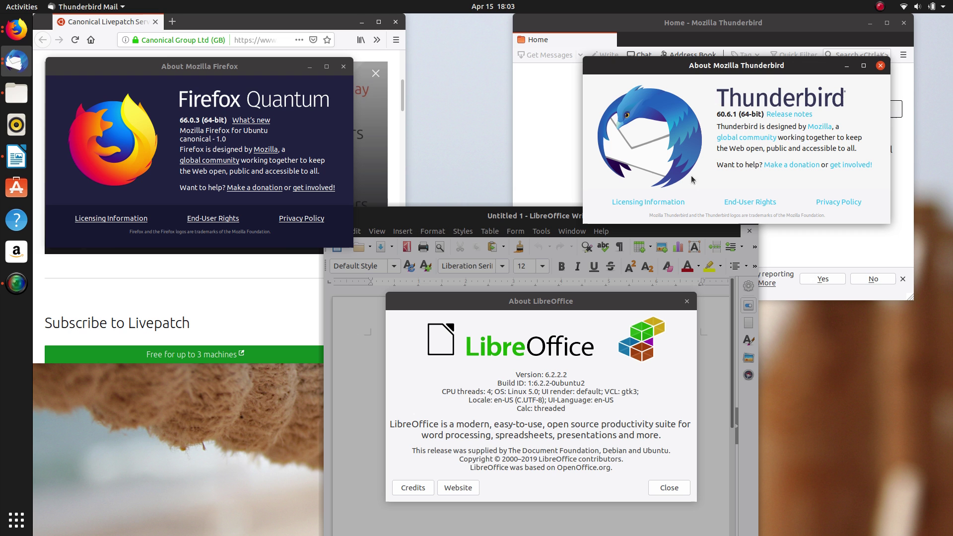
{"action": "left_click", "coordinate": [527, 383]}
{"action": "triple_click", "coordinate": [529, 373]}
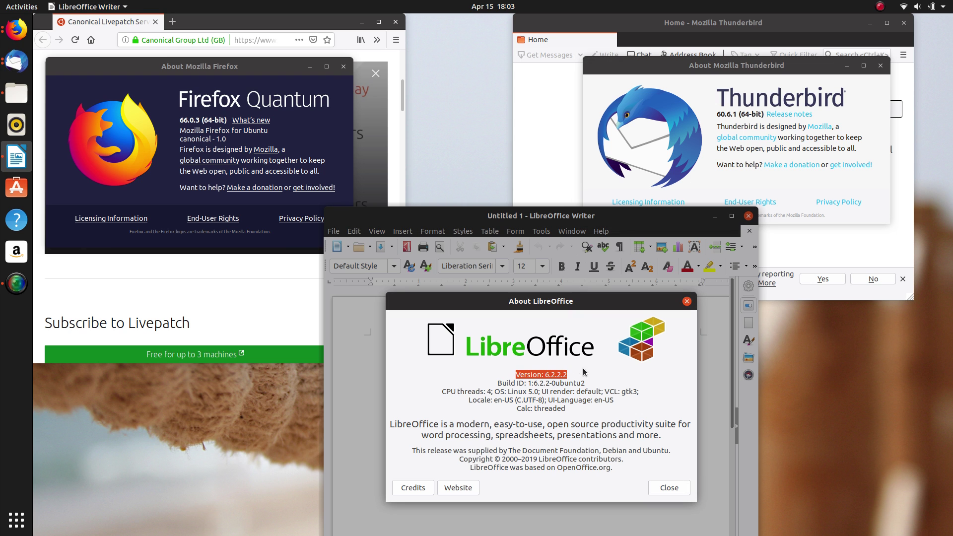
{"action": "left_click", "coordinate": [573, 374]}
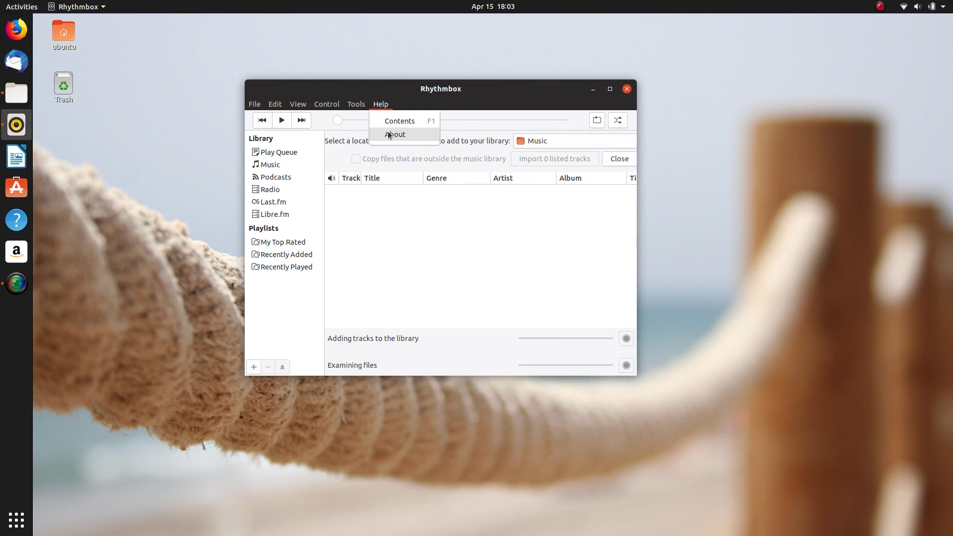
Open Rhythmbox's About details and highlight its version number, 3.4.3
{"action": "left_click", "coordinate": [433, 134]}
{"action": "triple_click", "coordinate": [431, 255]}
{"action": "left_click", "coordinate": [490, 225]}
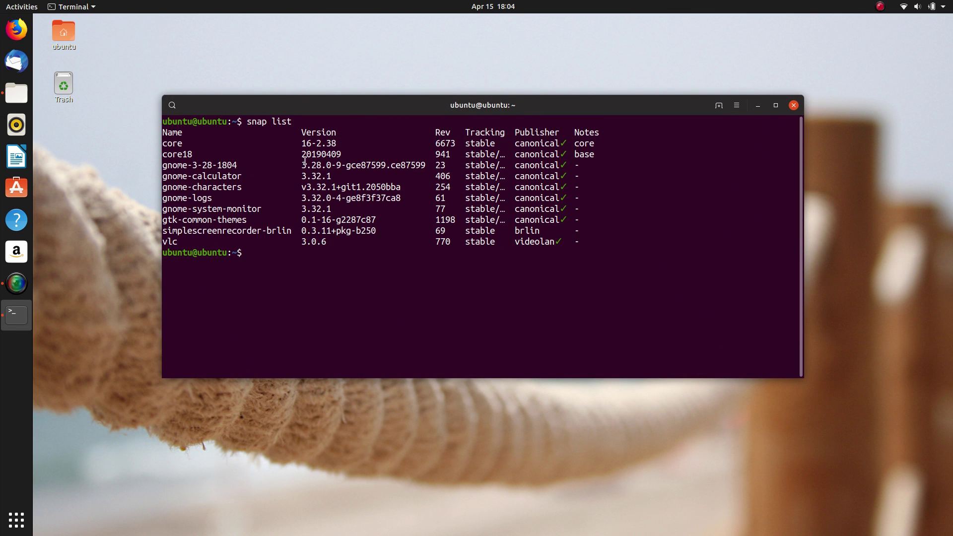
Highlight the gnome-calculator and gnome-system-monitor entries in the snap list
{"action": "left_click_drag", "start_coordinate": [197, 177], "coordinate": [347, 171]}
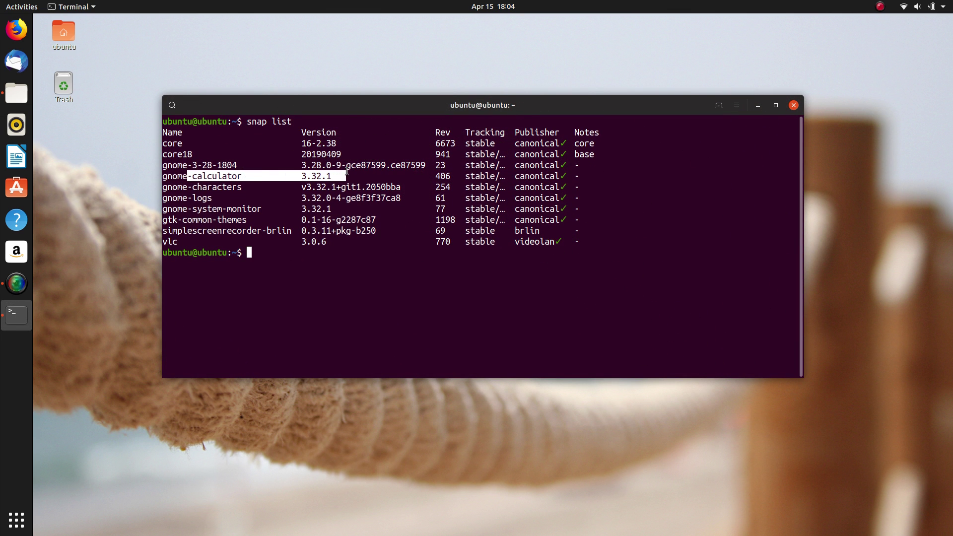
{"action": "left_click_drag", "start_coordinate": [197, 209], "coordinate": [603, 203]}
{"action": "left_click", "coordinate": [598, 208]}
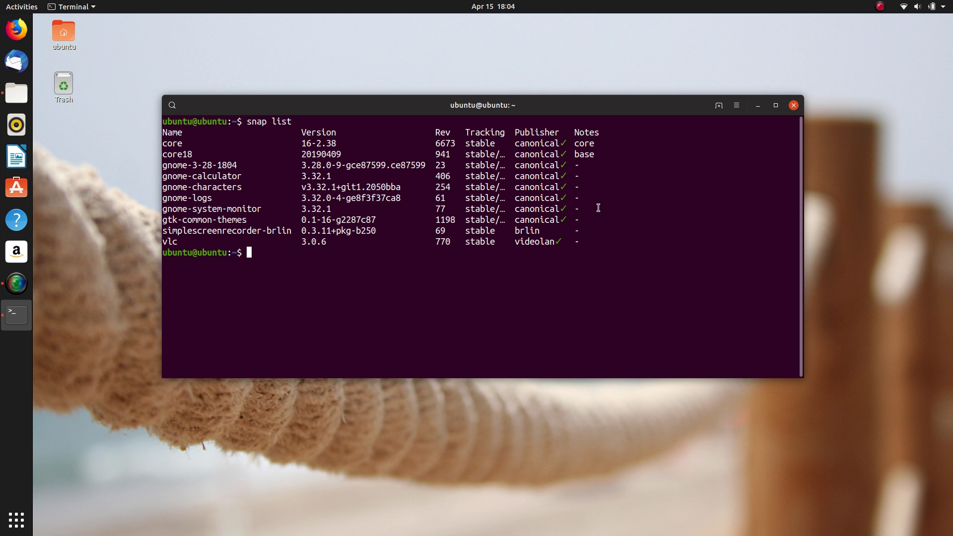
Launch Calculator from the activities search with 'calc', then close it
{"action": "key", "text": "super"}
{"action": "type", "text": "calc"}
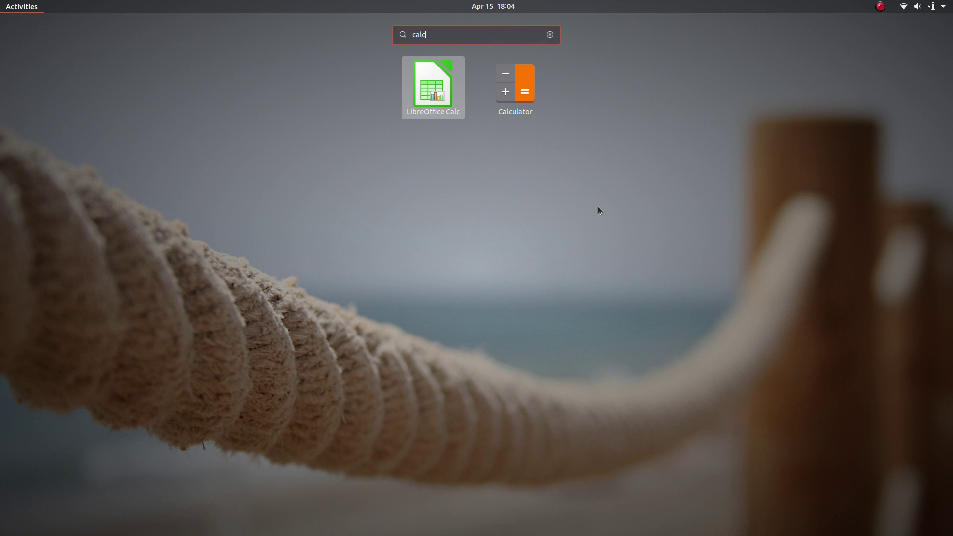
{"action": "key", "text": "Right"}
{"action": "key", "text": "Escape"}
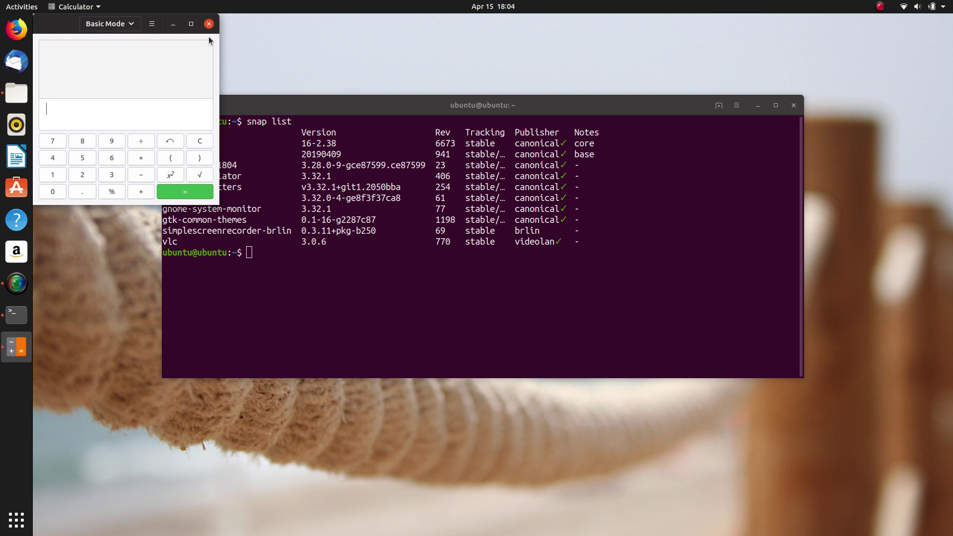
{"action": "left_click", "coordinate": [508, 103]}
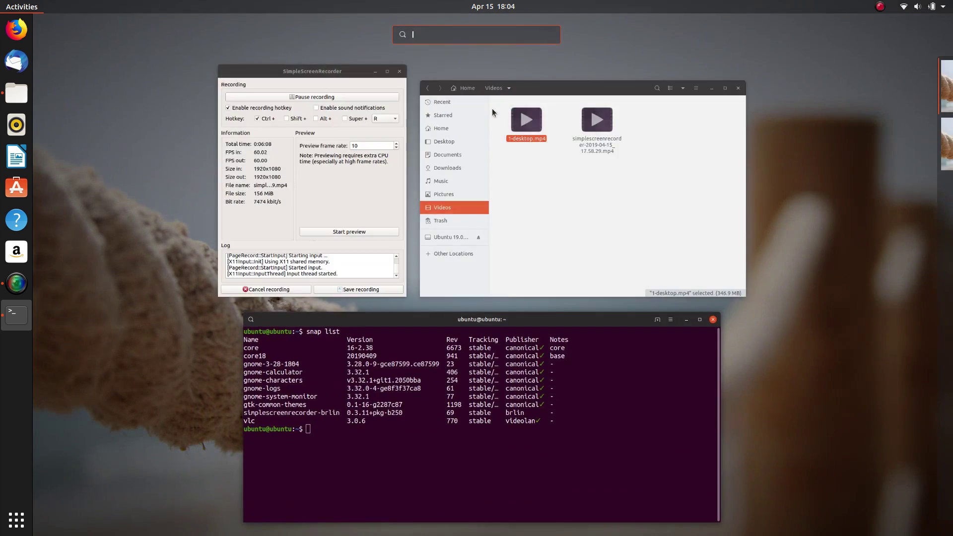
Launch System Monitor and view its Resources graphs, then the File Systems list
{"action": "key", "text": "super"}
{"action": "type", "text": "moni"}
{"action": "left_click", "coordinate": [493, 108]}
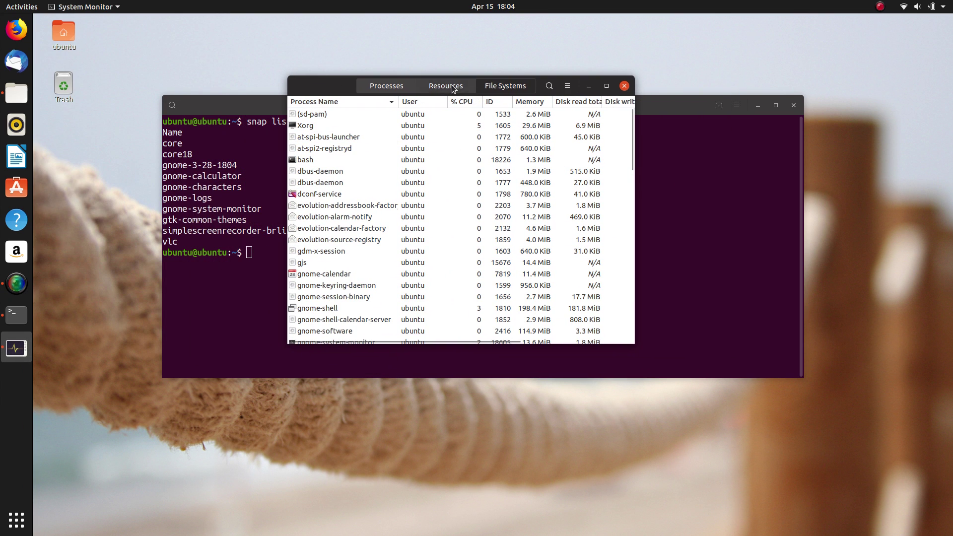
{"action": "left_click", "coordinate": [452, 85]}
{"action": "left_click", "coordinate": [510, 87]}
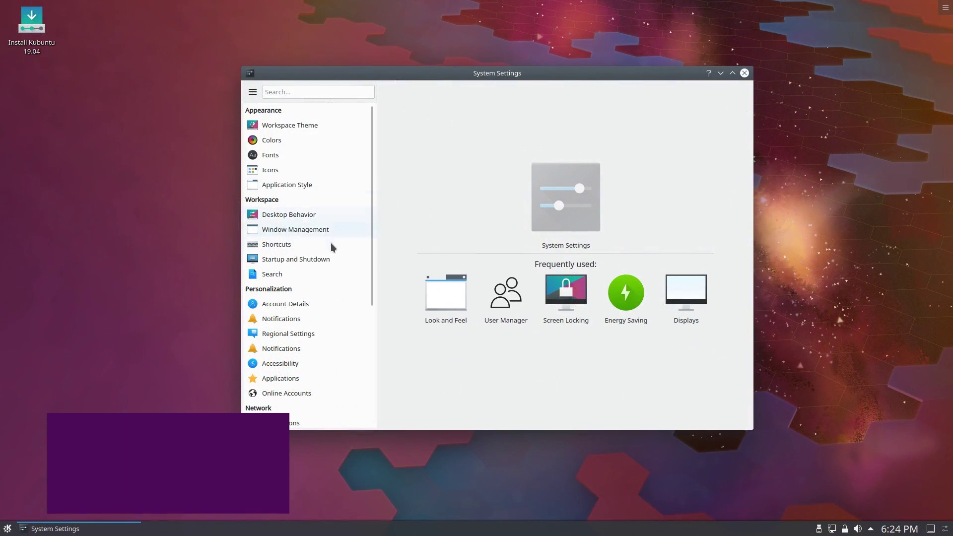
Close KDE System Settings, launch Dolphin, centre its window and open its main menu
{"action": "scroll", "coordinate": [331, 243], "scroll_direction": "down", "scroll_amount": 5}
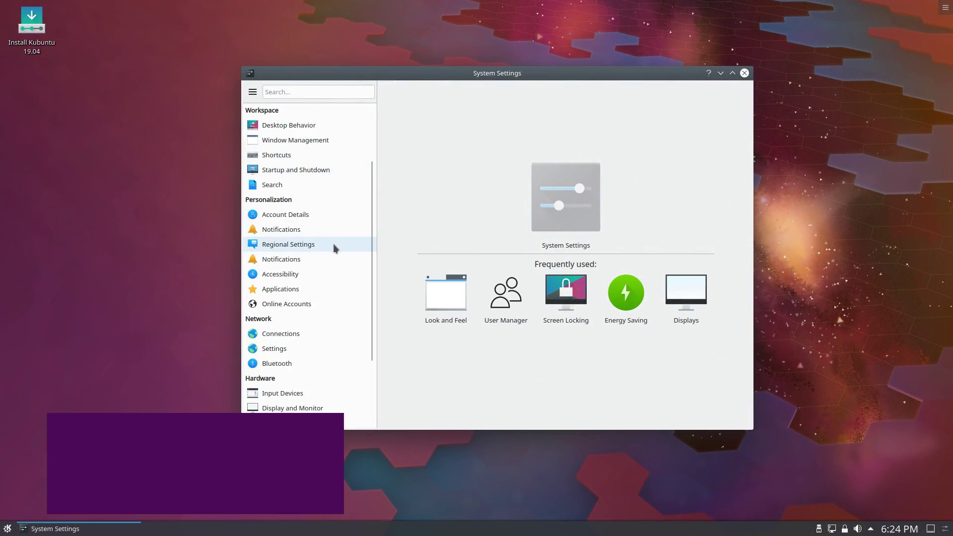
{"action": "left_click", "coordinate": [745, 73]}
{"action": "left_click", "coordinate": [7, 528]}
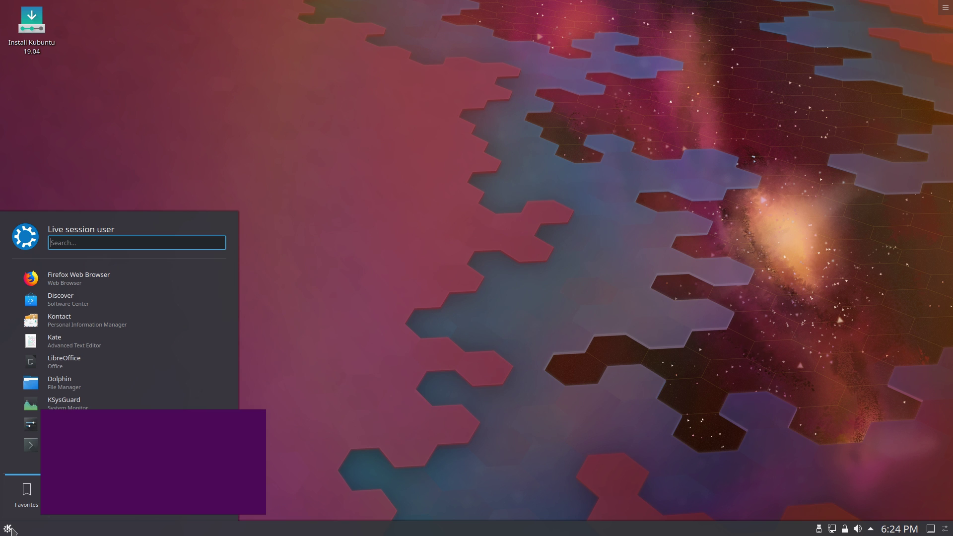
{"action": "left_click", "coordinate": [82, 385]}
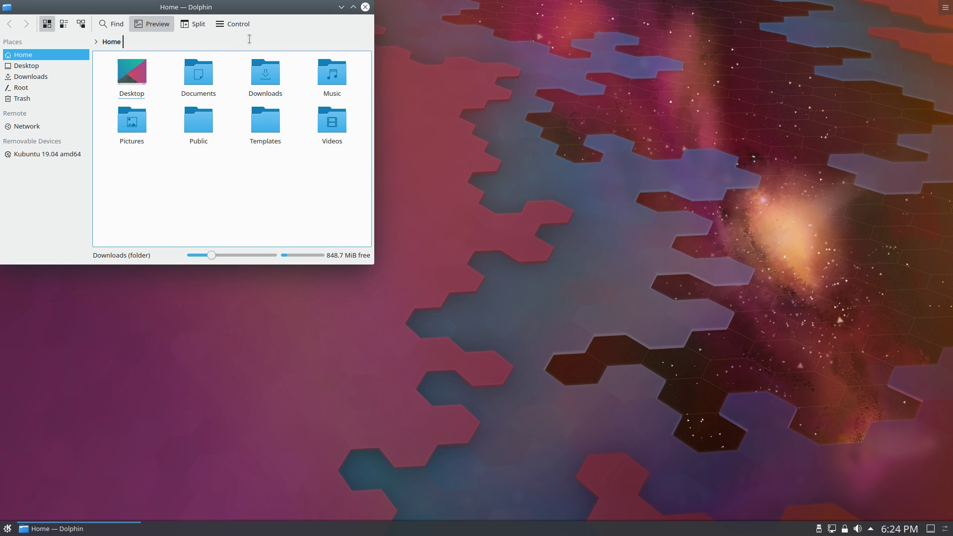
{"action": "left_click_drag", "start_coordinate": [298, 9], "coordinate": [589, 96]}
{"action": "left_click", "coordinate": [514, 113]}
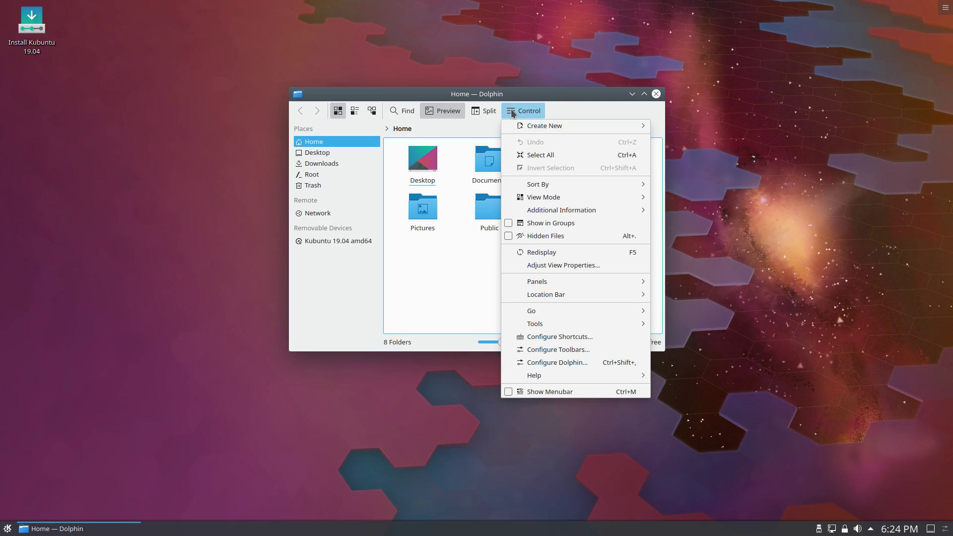
Scroll through Budgie Welcome's applet list, past Calendar, CountDown and Haste
{"action": "mouse_move", "coordinate": [545, 297]}
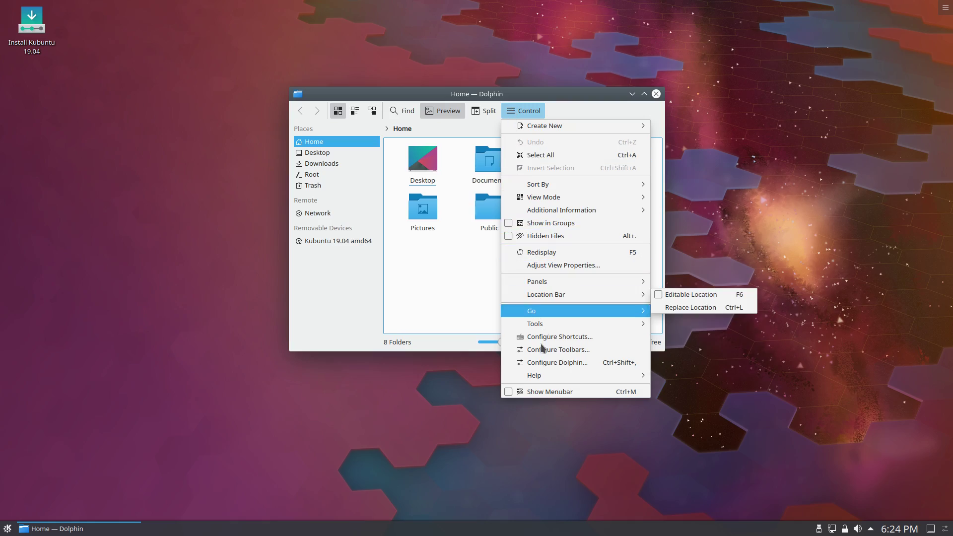
{"action": "scroll", "coordinate": [545, 233], "scroll_direction": "down", "scroll_amount": 5}
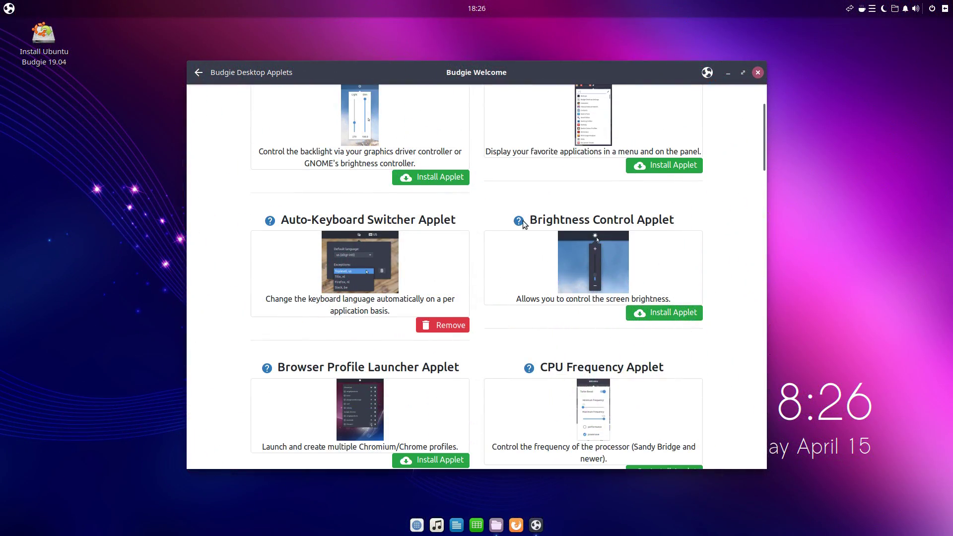
{"action": "scroll", "coordinate": [478, 209], "scroll_direction": "down", "scroll_amount": 7}
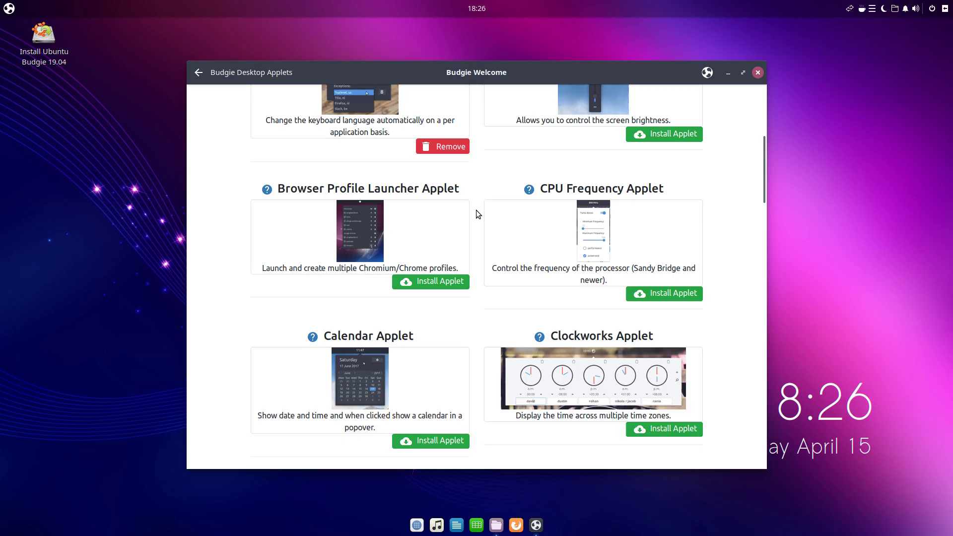
{"action": "scroll", "coordinate": [472, 210], "scroll_direction": "down", "scroll_amount": 7}
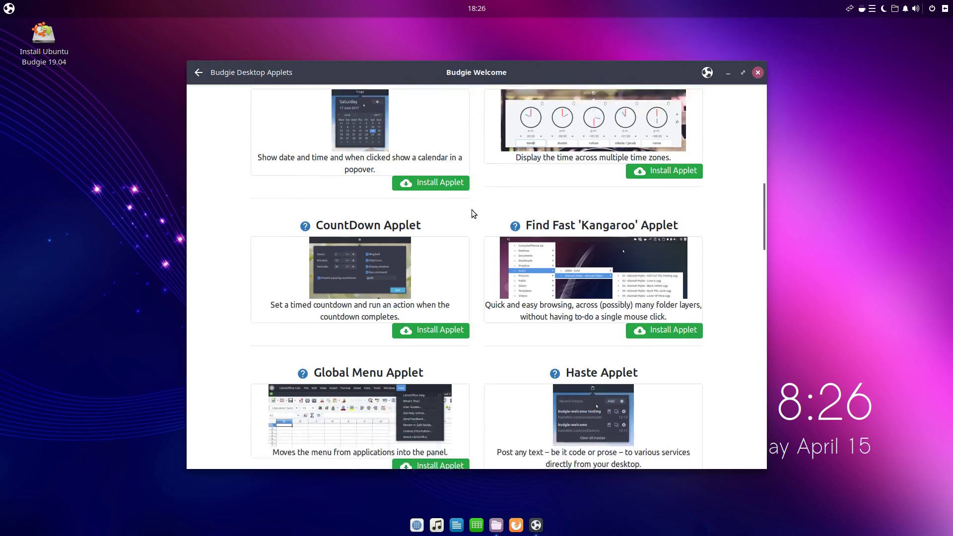
{"action": "scroll", "coordinate": [472, 210], "scroll_direction": "down", "scroll_amount": 4}
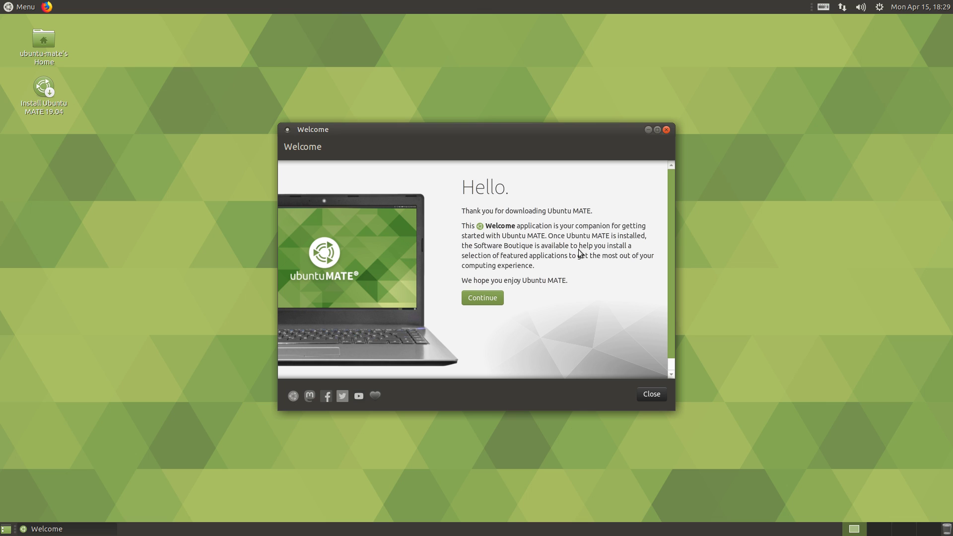
View the MATE Panel 1.20.5 About, then About LXQt's Authors, Thanks, Translations and Technical info
{"action": "left_click", "coordinate": [480, 297]}
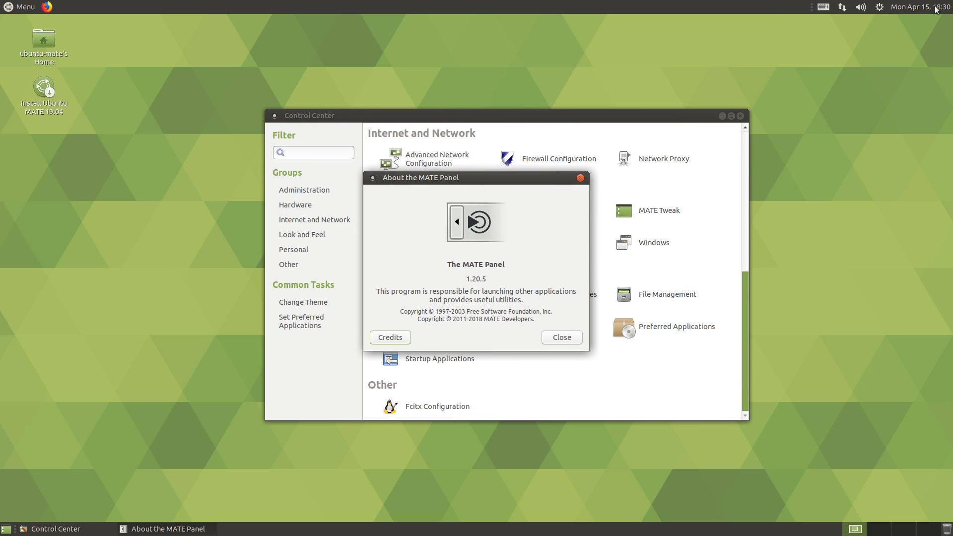
{"action": "left_click", "coordinate": [498, 278]}
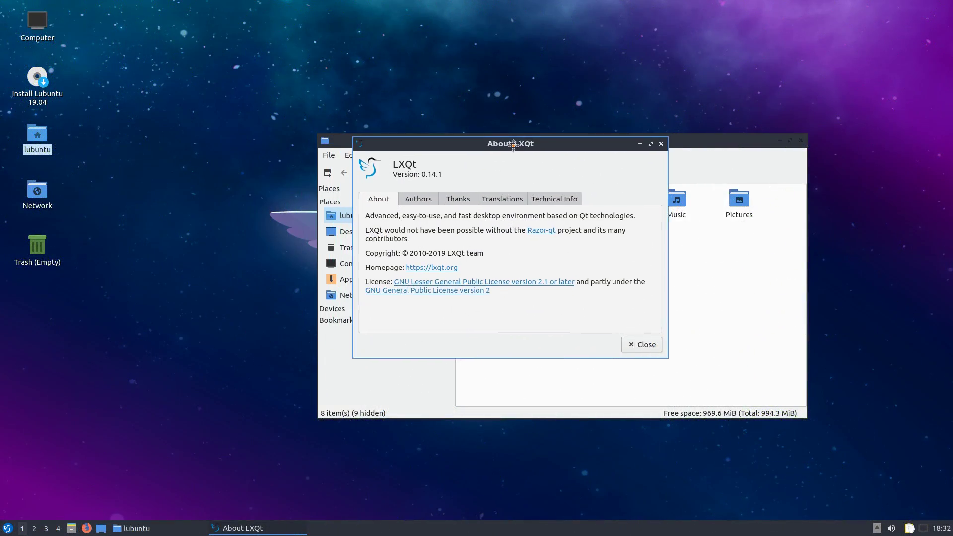
{"action": "left_click", "coordinate": [438, 203]}
{"action": "left_click", "coordinate": [481, 204]}
{"action": "left_click", "coordinate": [514, 205]}
{"action": "left_click", "coordinate": [565, 204]}
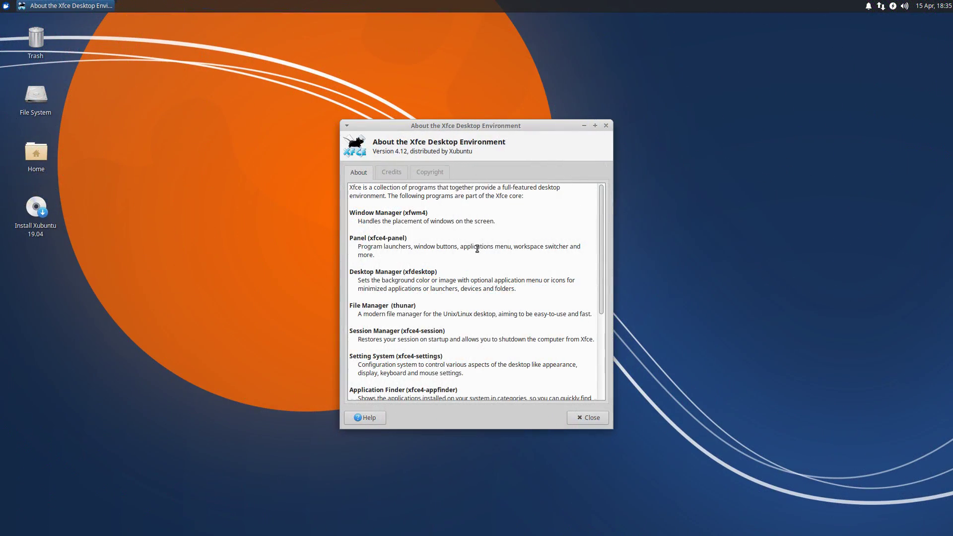
Scroll through LXQt 0.14.1's technical info, then view Xfce 4.12's credits and copyright licence
{"action": "scroll", "coordinate": [520, 263], "scroll_direction": "down", "scroll_amount": 3}
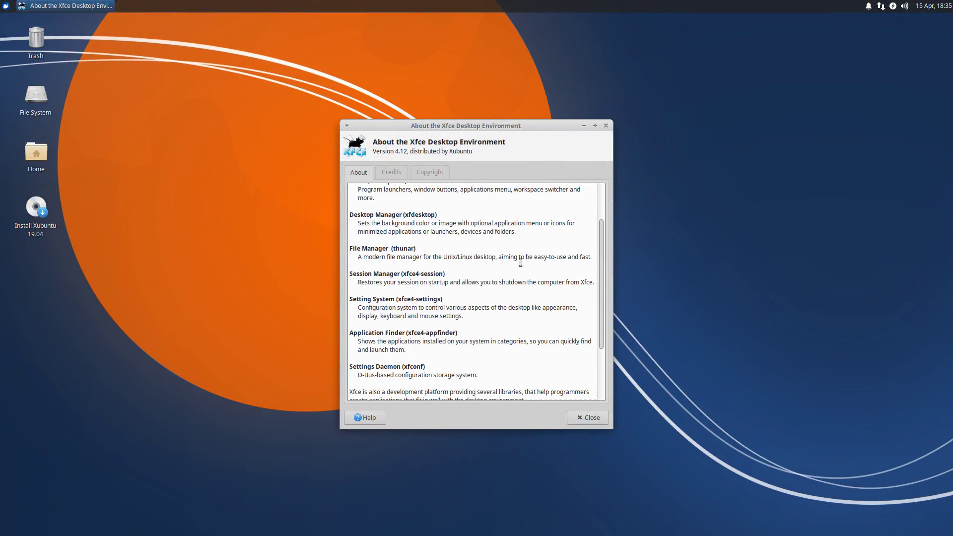
{"action": "scroll", "coordinate": [528, 262], "scroll_direction": "down", "scroll_amount": 3}
{"action": "scroll", "coordinate": [528, 261], "scroll_direction": "up", "scroll_amount": 6}
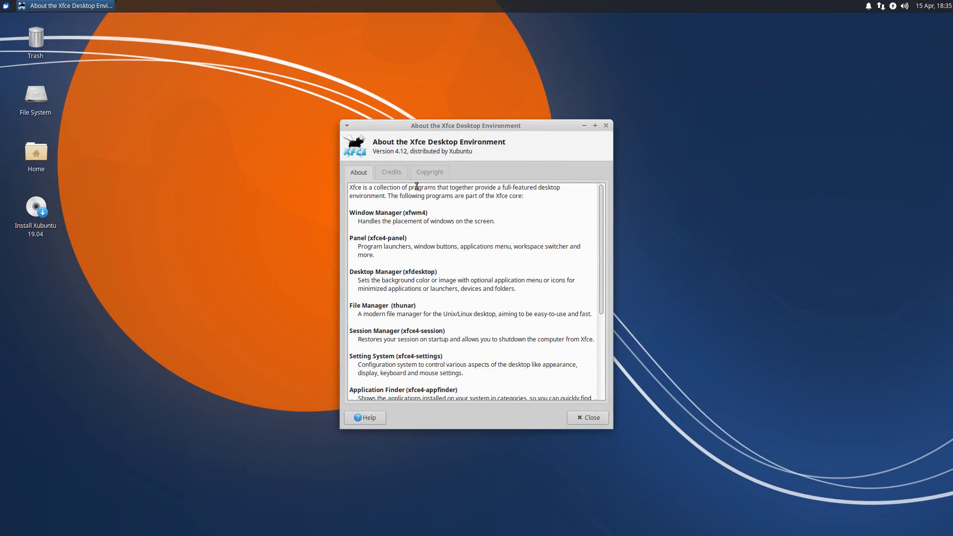
{"action": "left_click", "coordinate": [388, 173]}
{"action": "left_click", "coordinate": [429, 173]}
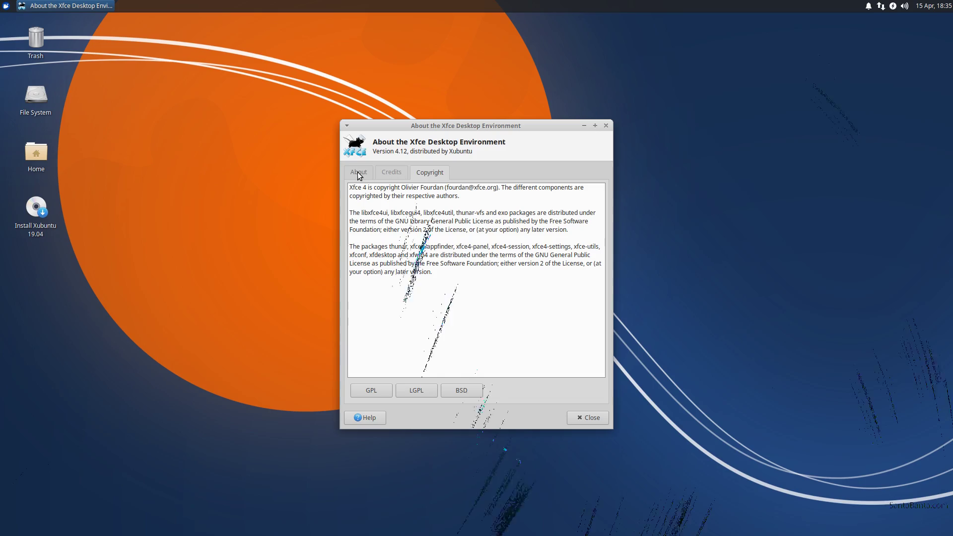
{"action": "left_click", "coordinate": [362, 174]}
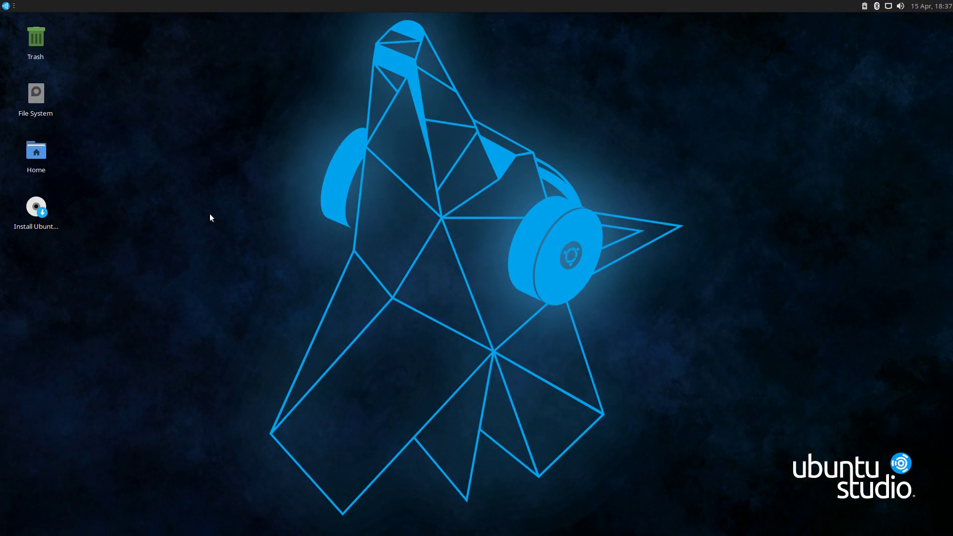
{"action": "double_click", "coordinate": [22, 154]}
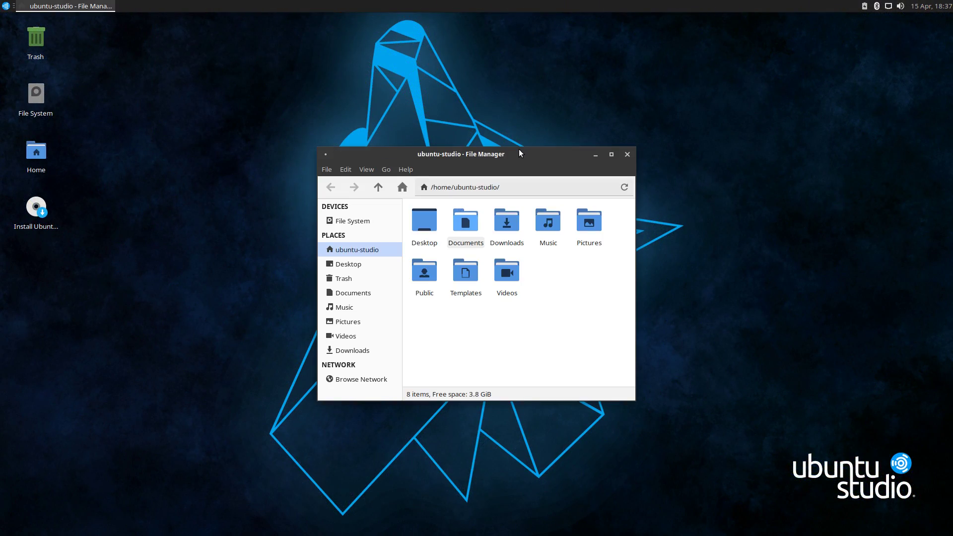
{"action": "left_click_drag", "start_coordinate": [475, 166], "coordinate": [475, 170]}
{"action": "left_click", "coordinate": [405, 174]}
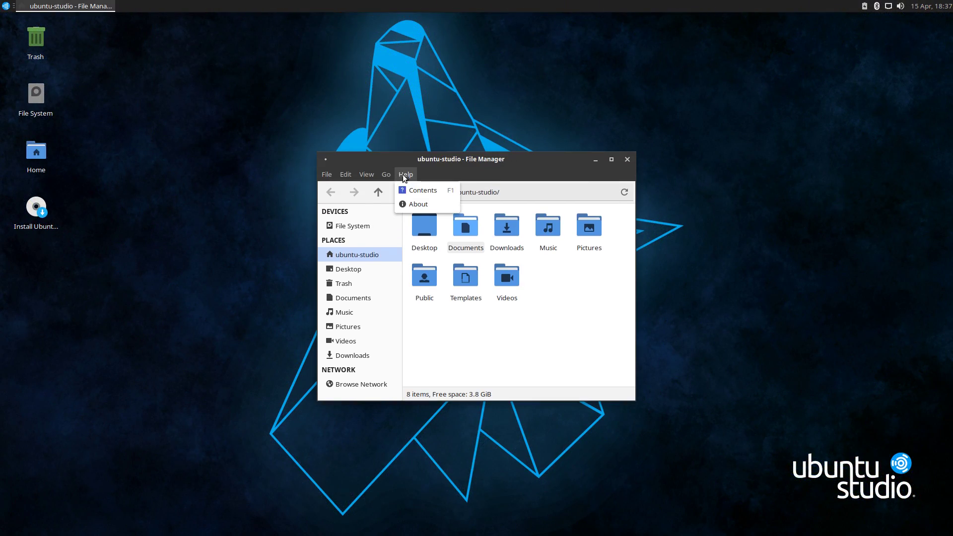
{"action": "left_click", "coordinate": [417, 204]}
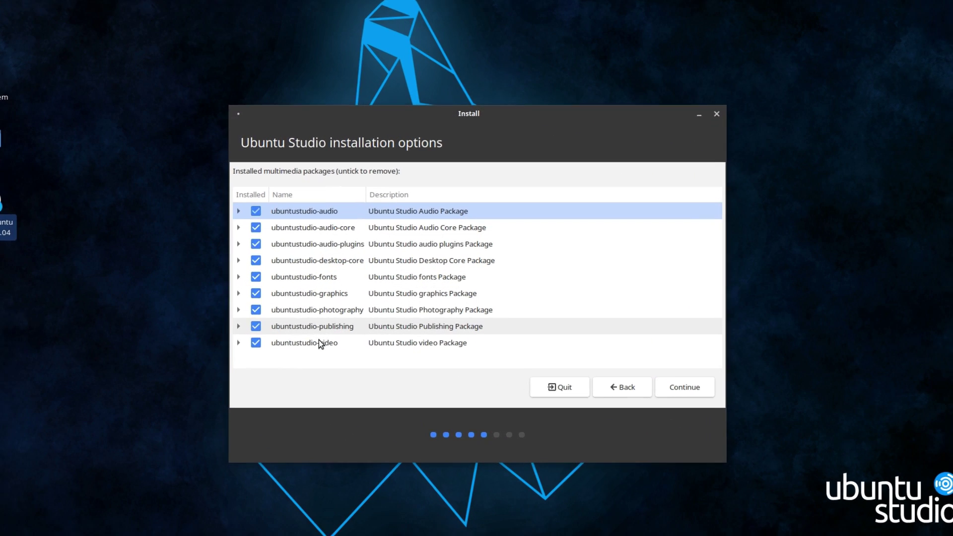
{"action": "left_click", "coordinate": [237, 349]}
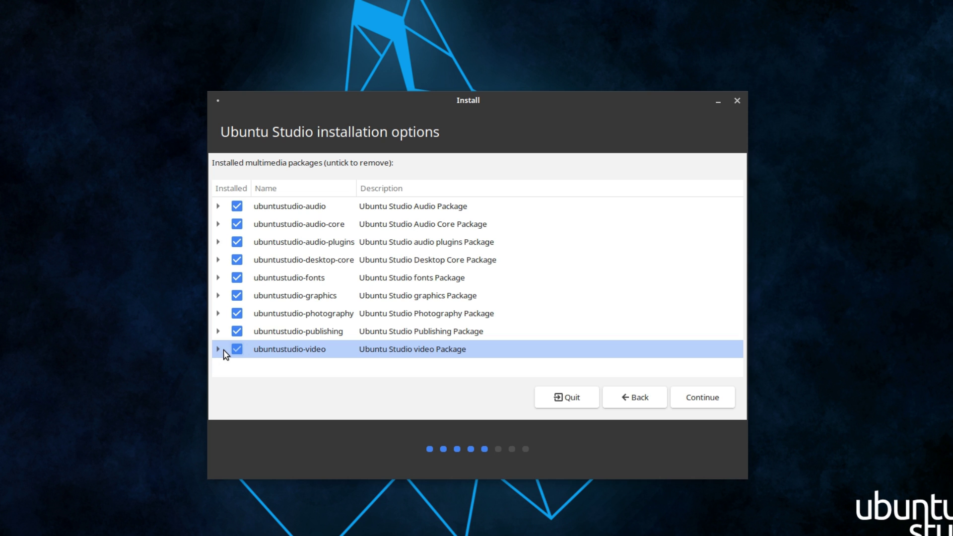
{"action": "left_click", "coordinate": [219, 349]}
{"action": "scroll", "coordinate": [360, 310], "scroll_direction": "down", "scroll_amount": 5}
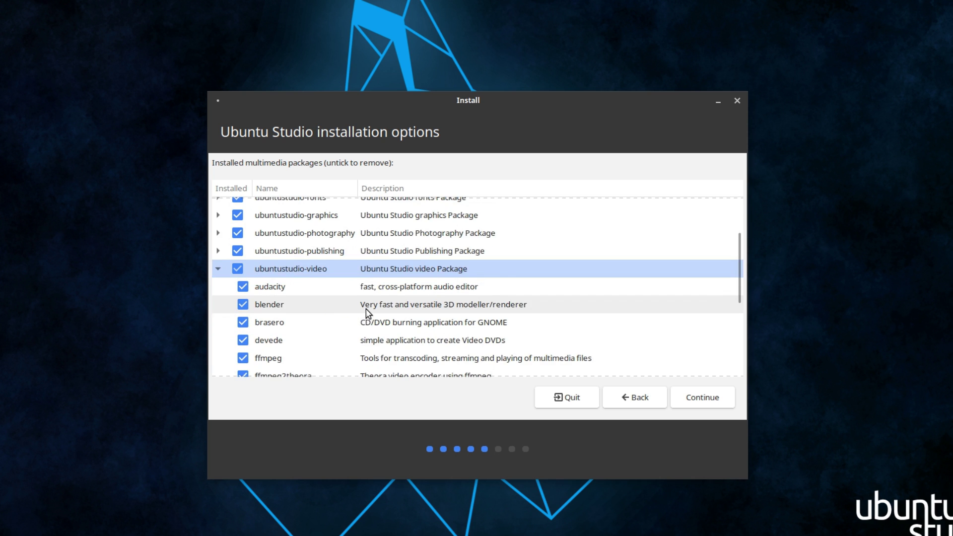
{"action": "scroll", "coordinate": [354, 314], "scroll_direction": "down", "scroll_amount": 1}
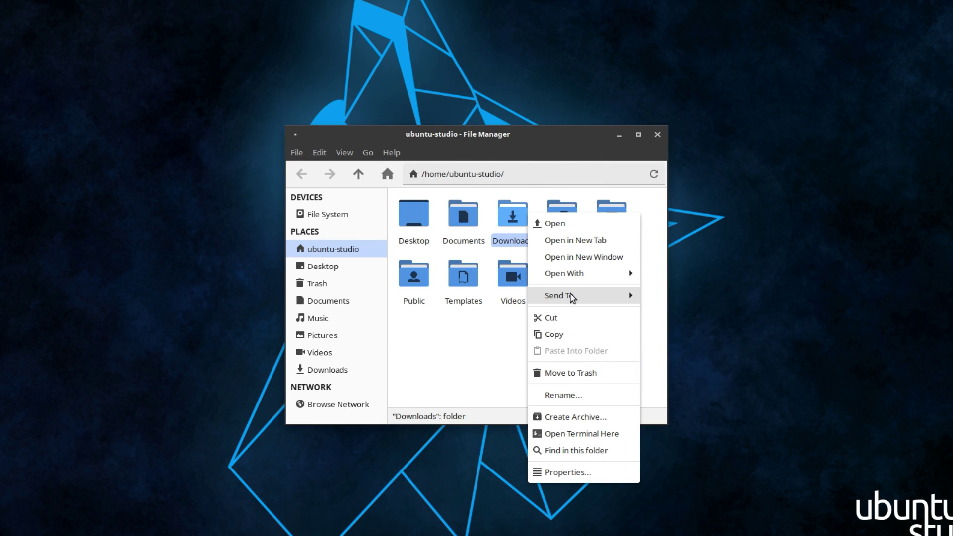
{"action": "mouse_move", "coordinate": [570, 296]}
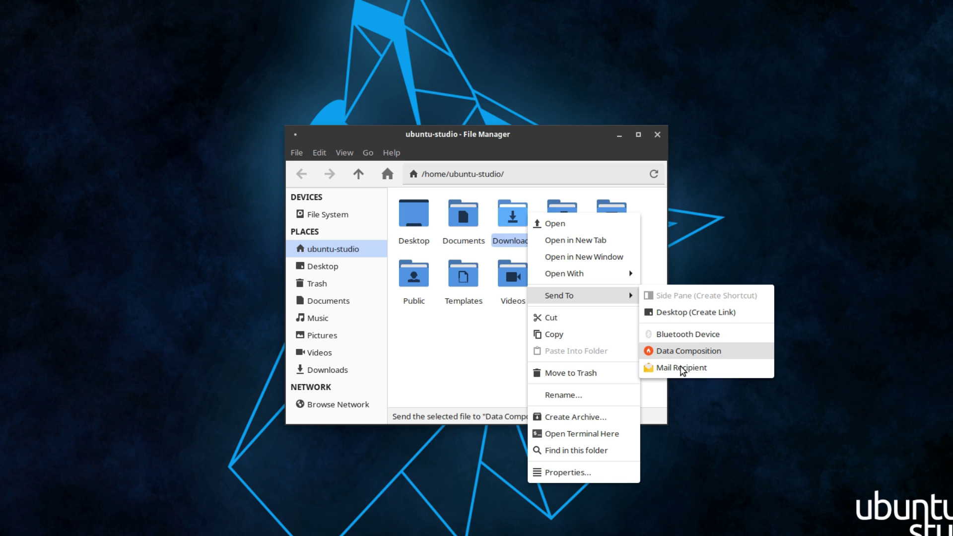
{"action": "left_click", "coordinate": [570, 473]}
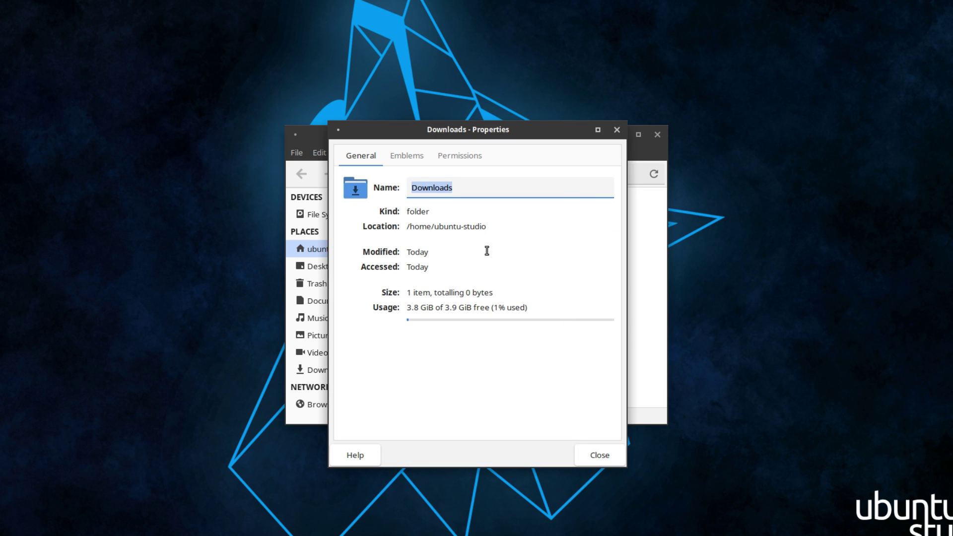
{"action": "left_click", "coordinate": [403, 156]}
{"action": "left_click", "coordinate": [460, 156]}
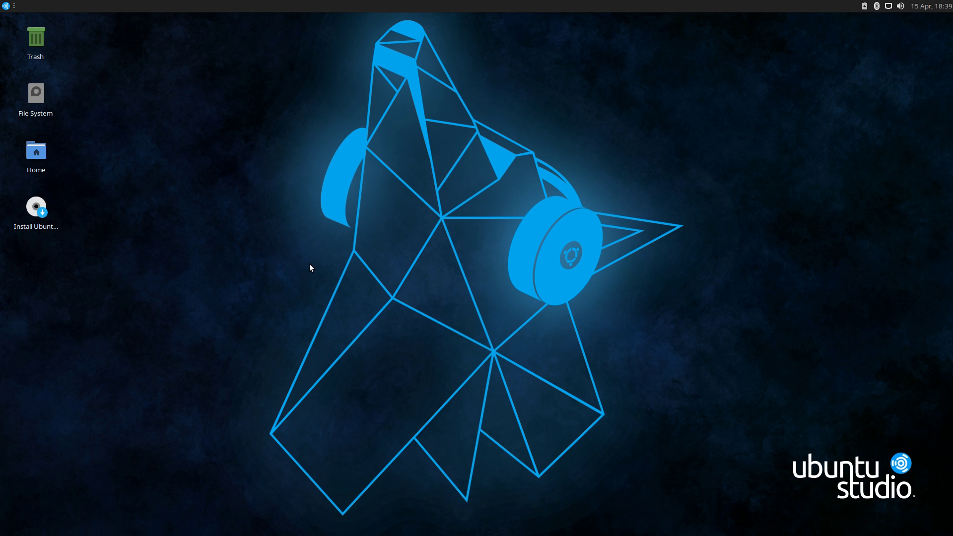
Set Ubuntu Studio Controls' CPU governor to Performance and check the Jack and PulseAudio settings
{"action": "left_click", "coordinate": [50, 202]}
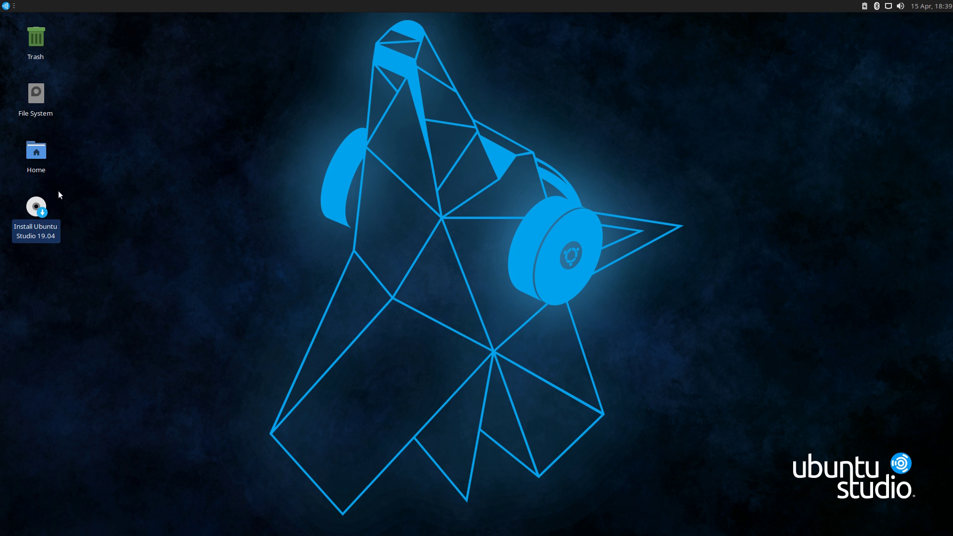
{"action": "left_click", "coordinate": [144, 217]}
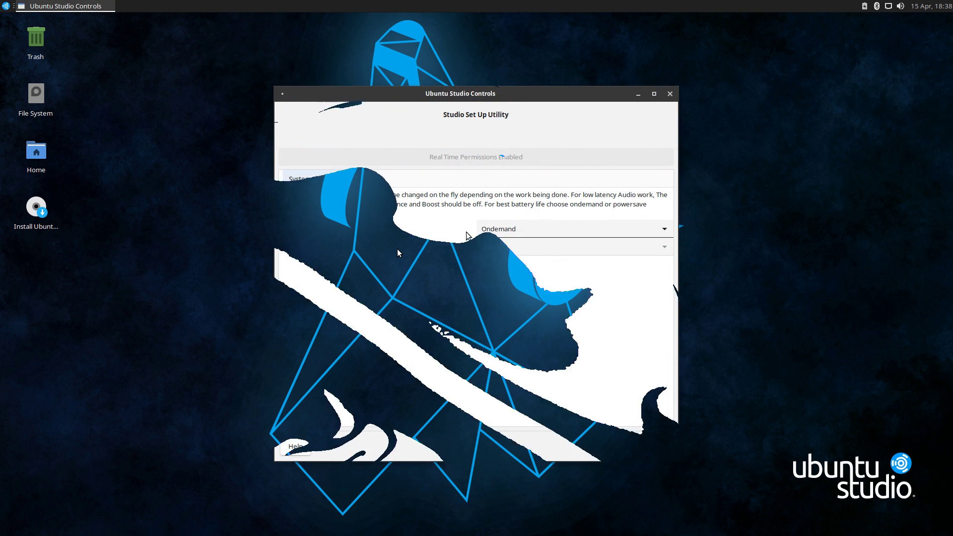
{"action": "left_click", "coordinate": [554, 227]}
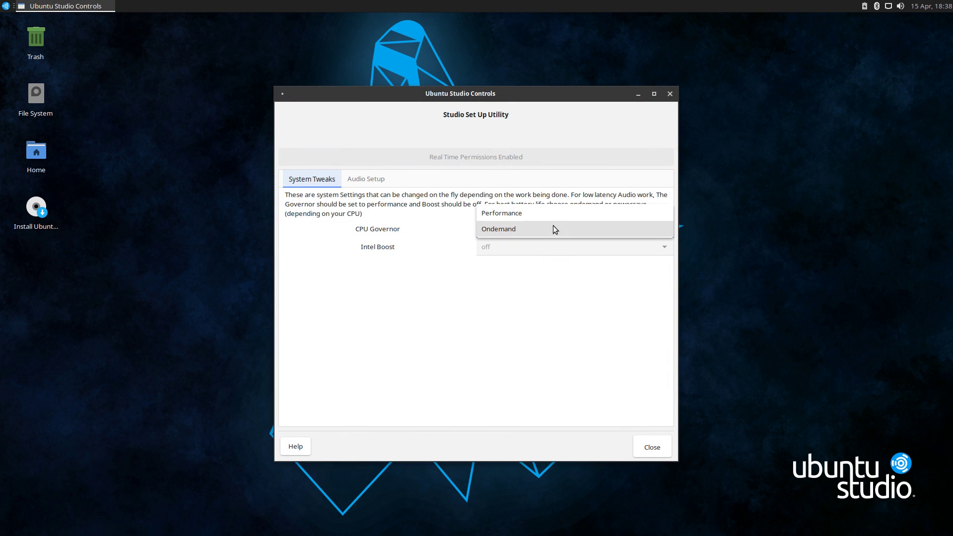
{"action": "left_click", "coordinate": [525, 214]}
{"action": "left_click", "coordinate": [369, 182]}
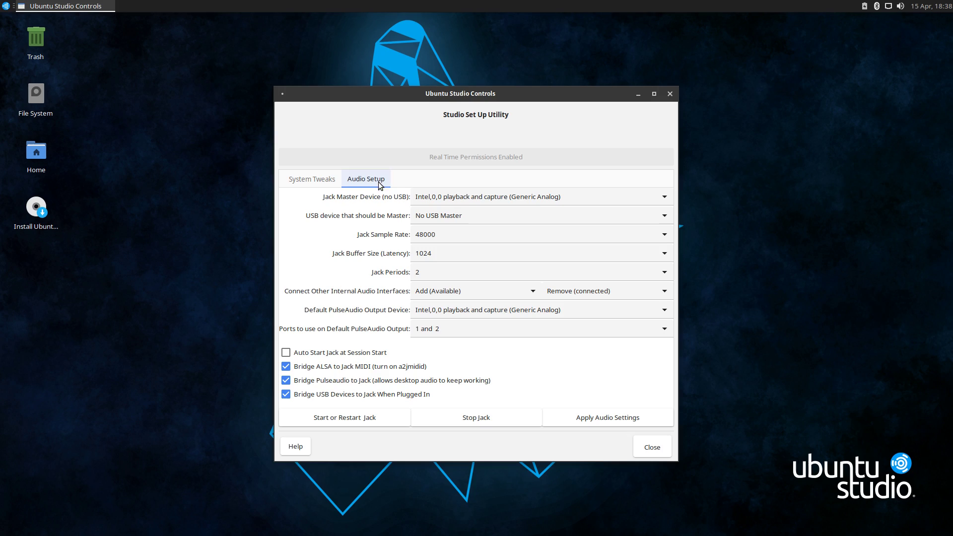
{"action": "left_click", "coordinate": [312, 179]}
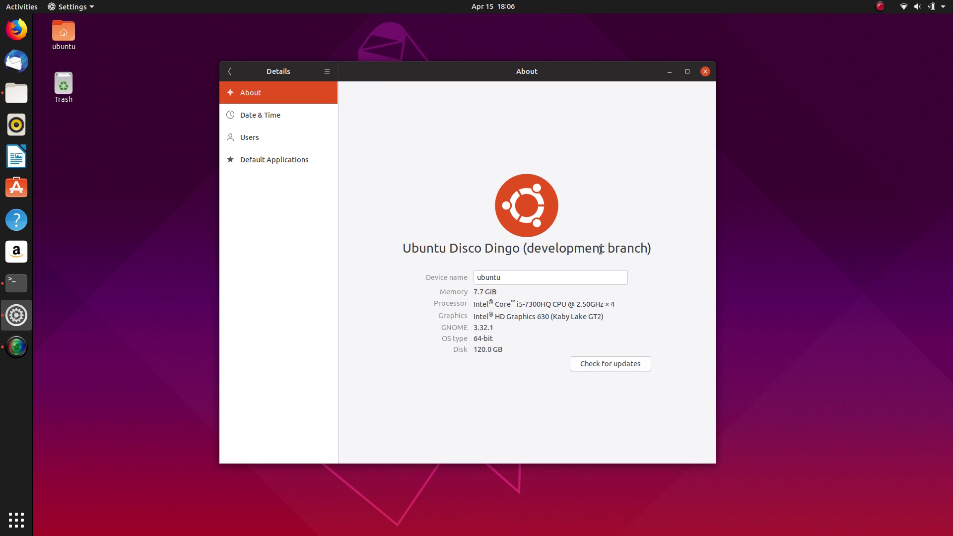
Close Settings, browse the application grid and bring up the Files window showing Videos
{"action": "left_click", "coordinate": [705, 72]}
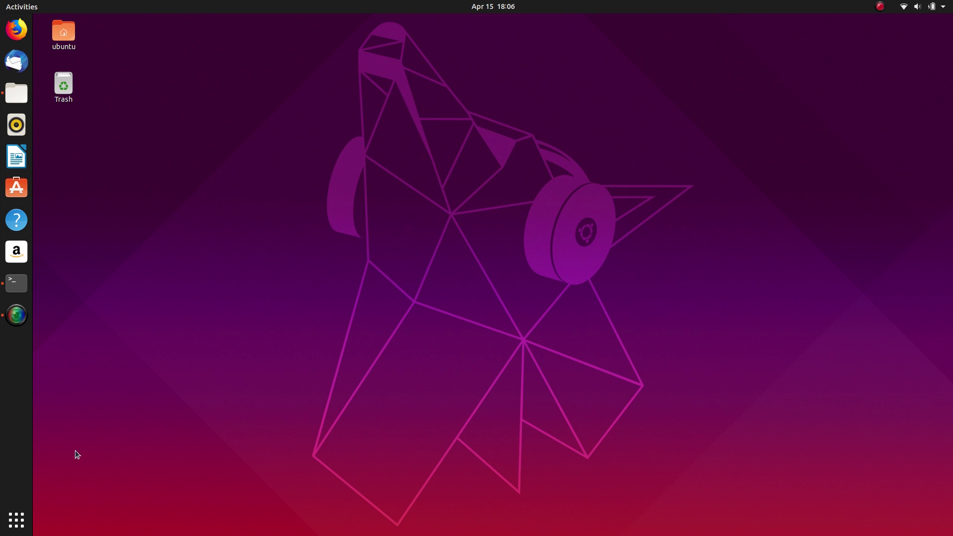
{"action": "left_click", "coordinate": [16, 520]}
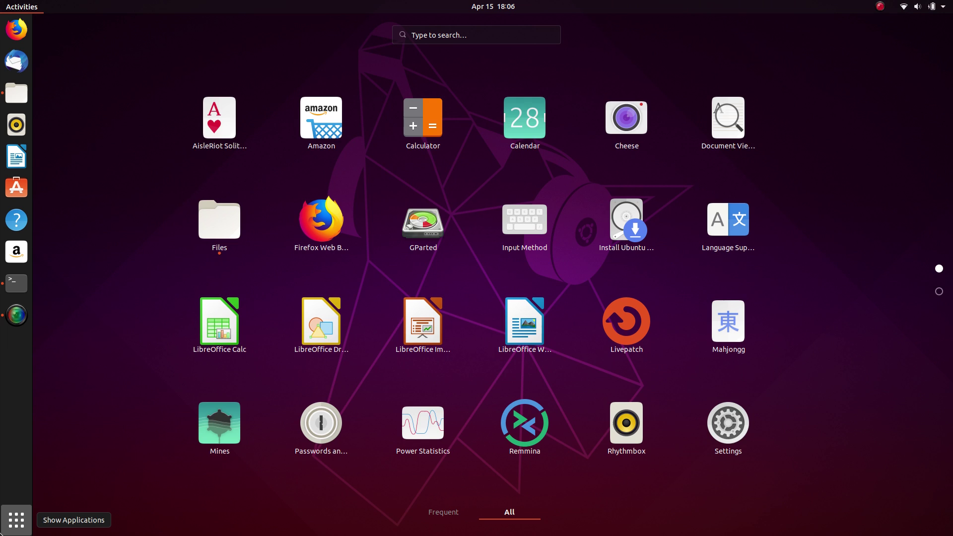
{"action": "left_click", "coordinate": [2, 533]}
{"action": "left_click", "coordinate": [3, 533]}
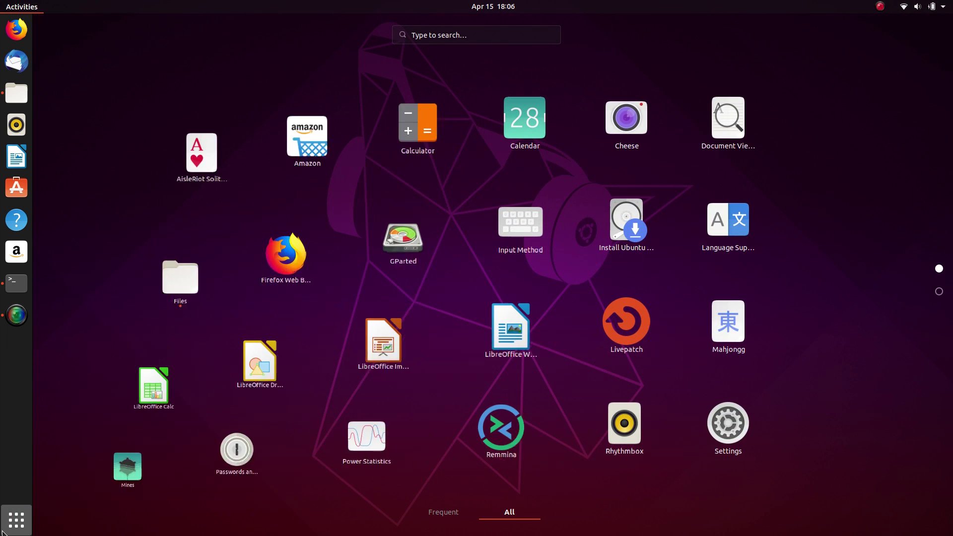
{"action": "scroll", "coordinate": [484, 410], "scroll_direction": "down", "scroll_amount": 1}
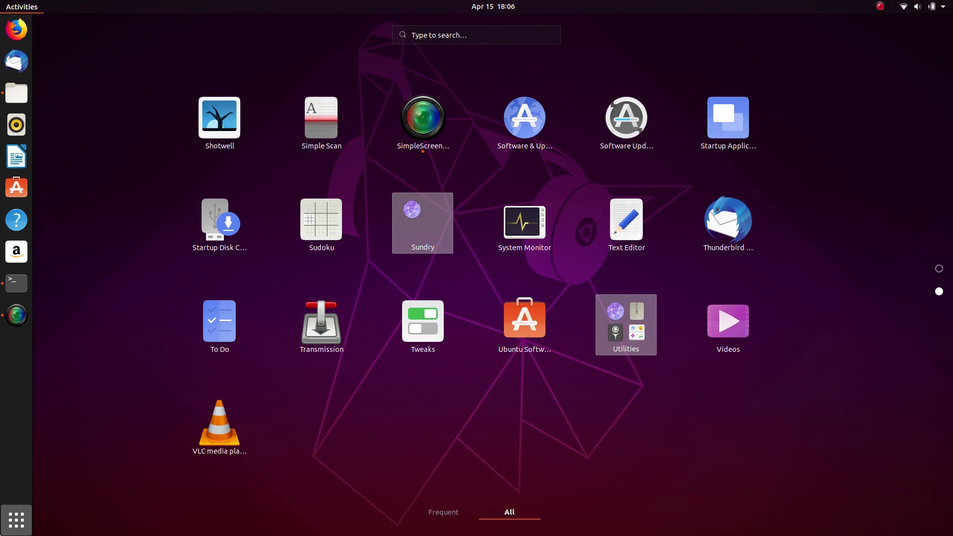
{"action": "left_click", "coordinate": [17, 93]}
{"action": "left_click", "coordinate": [15, 4]}
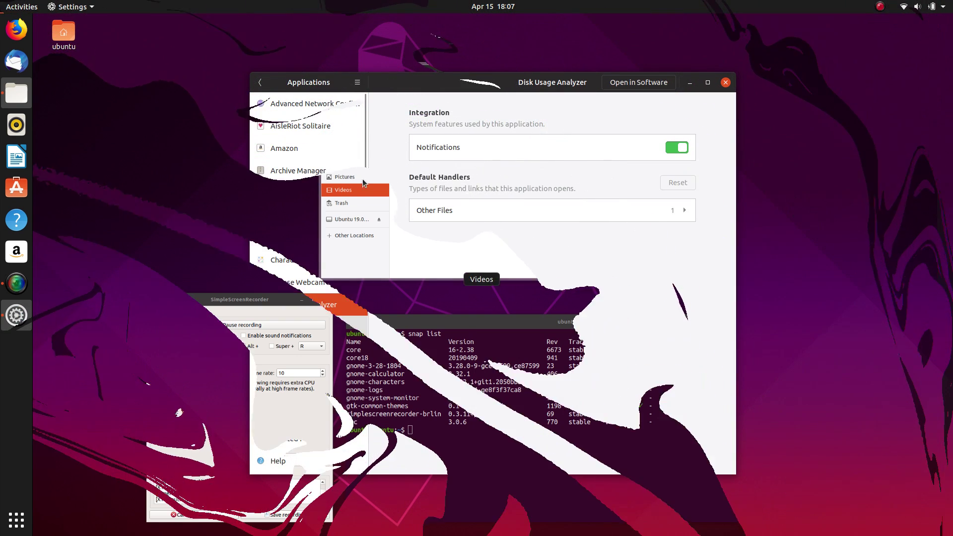
Review app settings for Disks, Document Viewer, Livepatch, Shotwell and Simple Scan
{"action": "left_click", "coordinate": [296, 326]}
{"action": "left_click", "coordinate": [301, 347]}
{"action": "scroll", "coordinate": [318, 313], "scroll_direction": "down", "scroll_amount": 15}
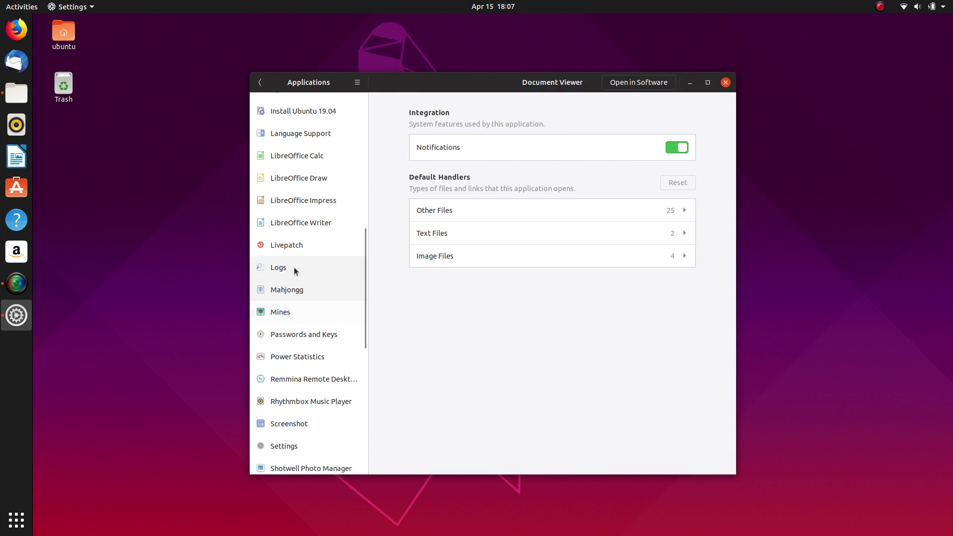
{"action": "left_click", "coordinate": [290, 244]}
{"action": "scroll", "coordinate": [293, 306], "scroll_direction": "down", "scroll_amount": 3}
{"action": "scroll", "coordinate": [298, 308], "scroll_direction": "down", "scroll_amount": 5}
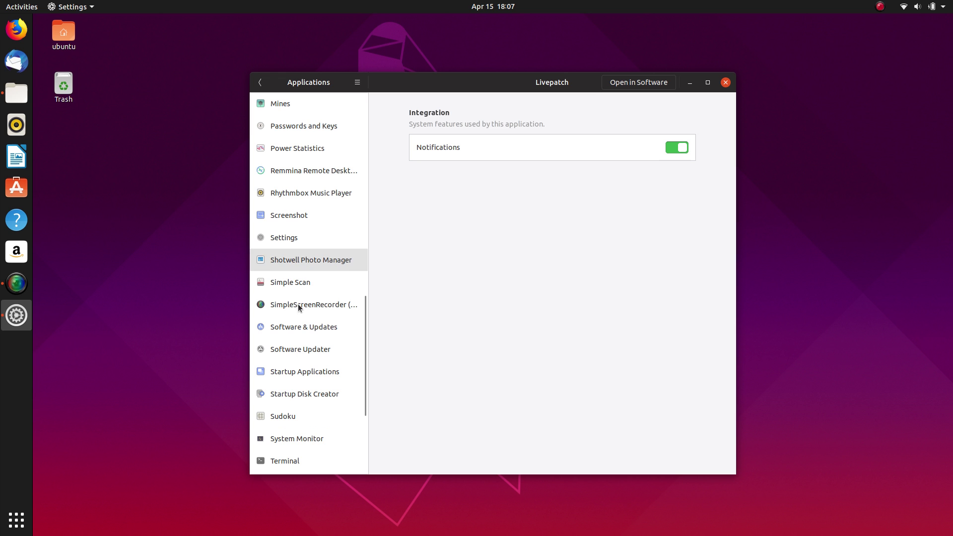
{"action": "left_click", "coordinate": [307, 261]}
{"action": "left_click", "coordinate": [307, 282]}
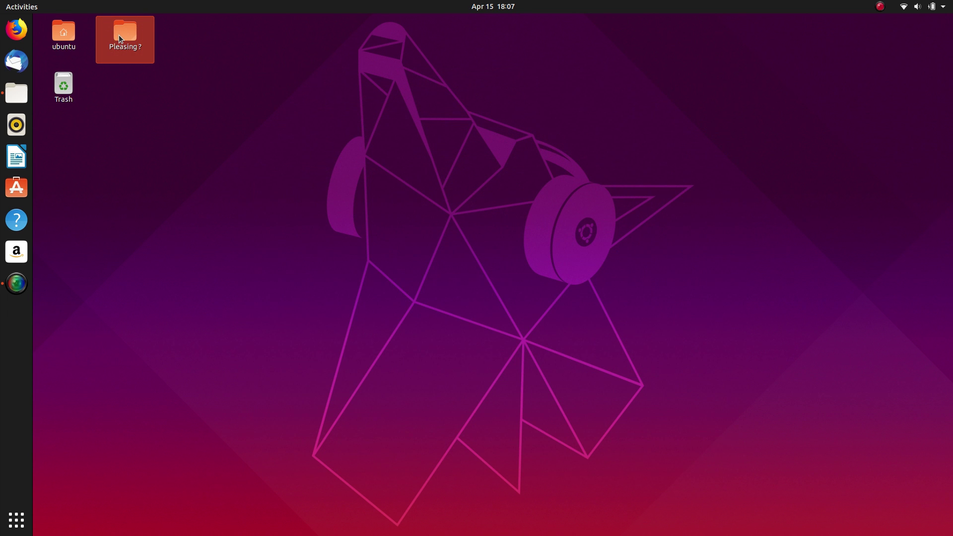
Open the Pleasing? desktop folder and create a new folder named ezgzegz inside it
{"action": "double_click", "coordinate": [124, 38]}
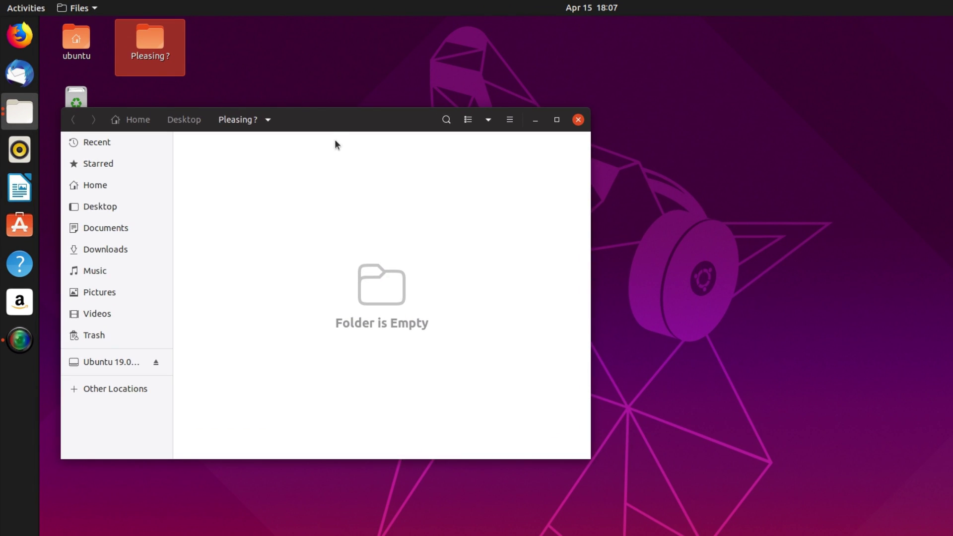
{"action": "right_click", "coordinate": [396, 167]}
{"action": "left_click", "coordinate": [490, 200]}
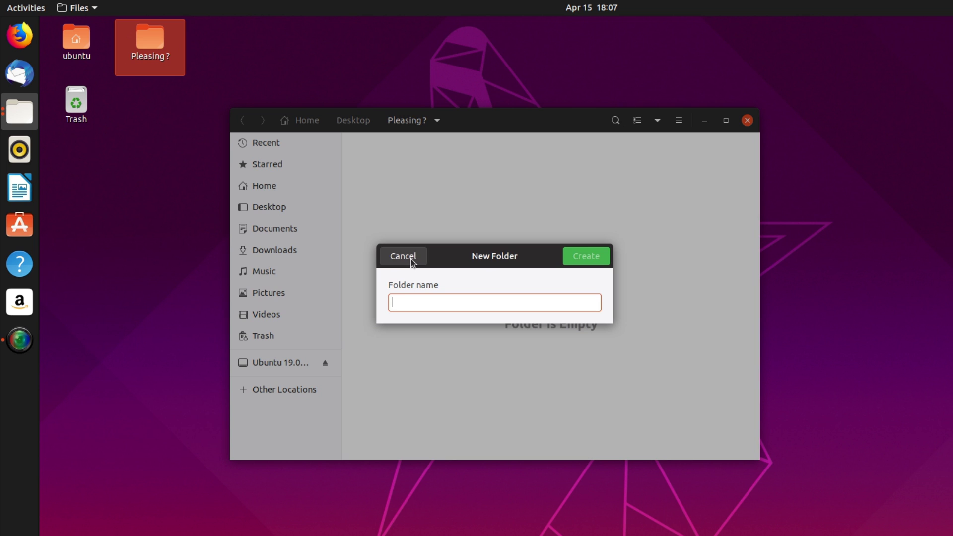
{"action": "left_click", "coordinate": [572, 256]}
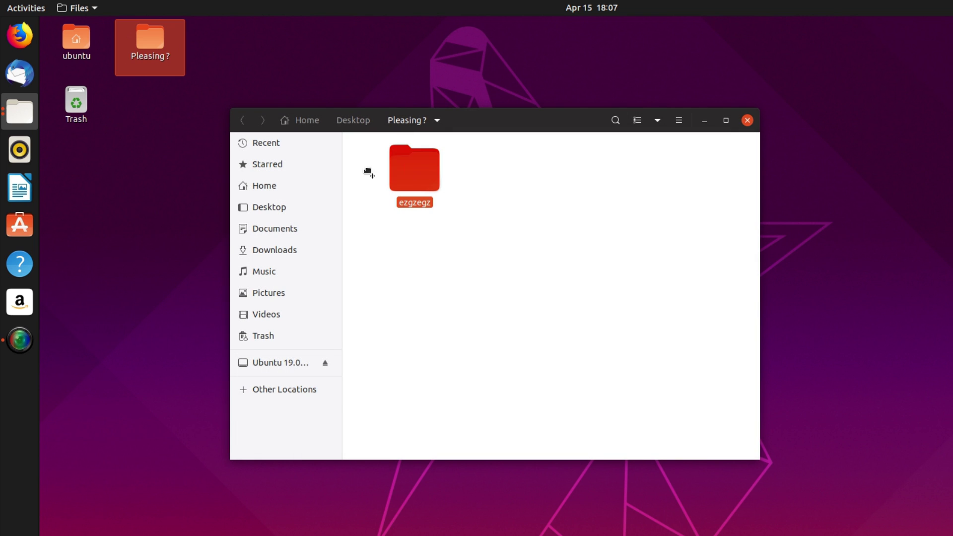
{"action": "left_click_drag", "start_coordinate": [368, 172], "coordinate": [219, 211]}
Go to the Home folder and try moving the Desktop folder onto the desktop
{"action": "left_click", "coordinate": [299, 120]}
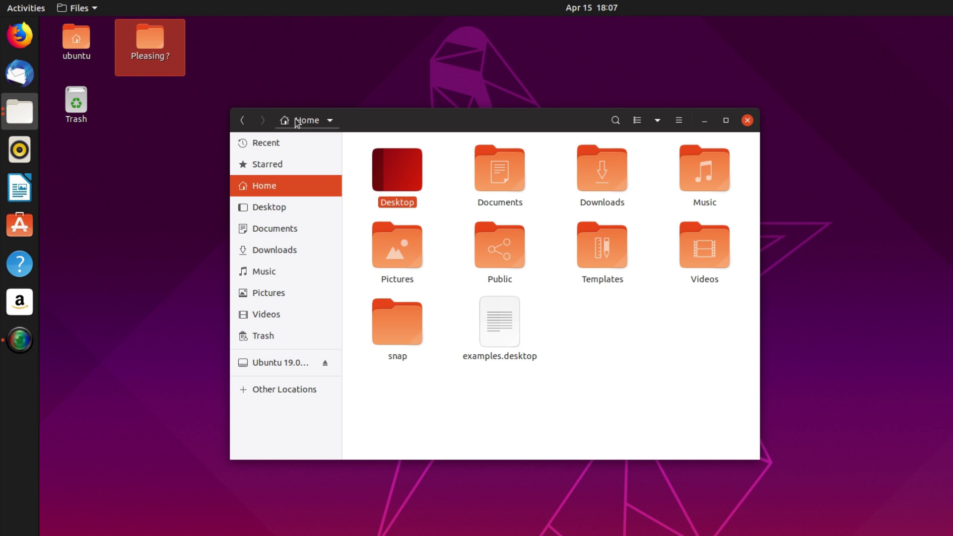
{"action": "left_click_drag", "start_coordinate": [397, 169], "coordinate": [217, 108]}
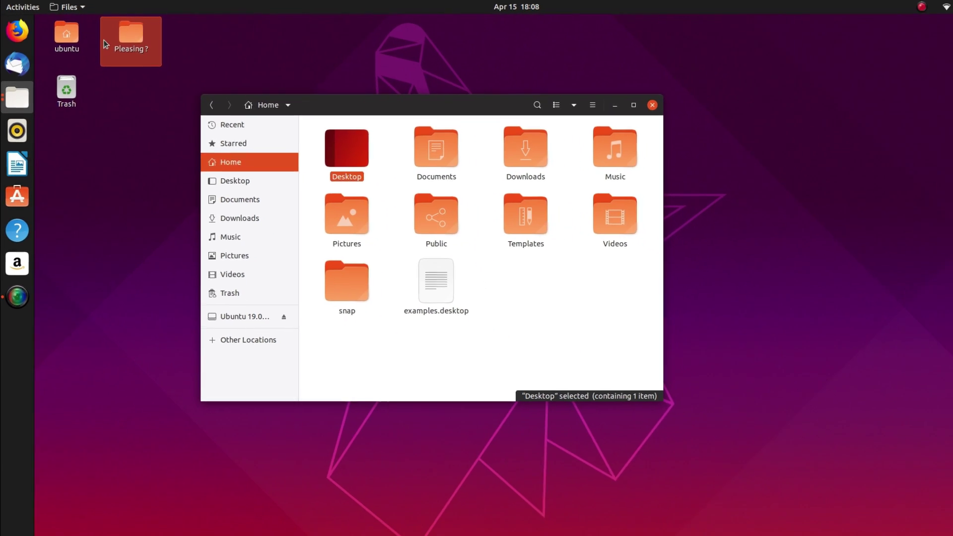
{"action": "right_click", "coordinate": [182, 31]}
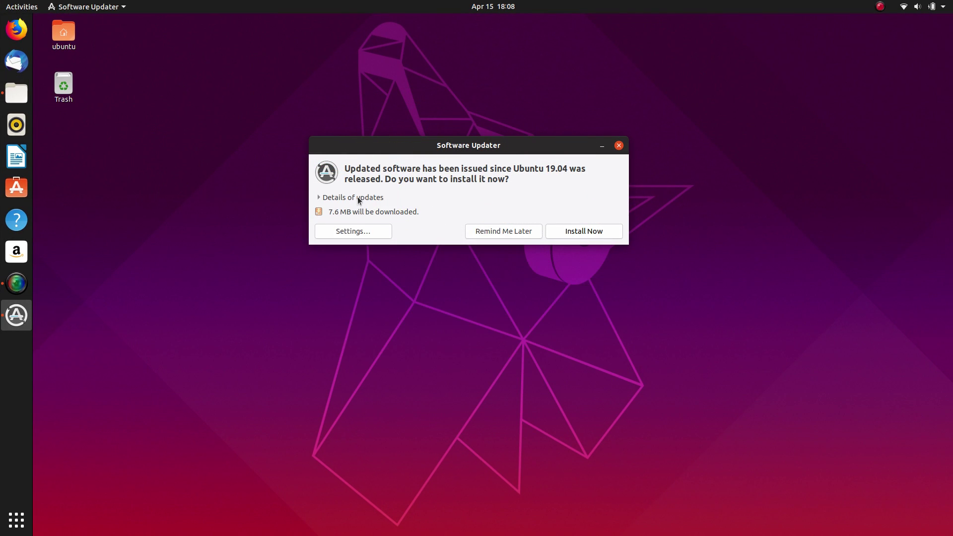
Expand the Ubuntu base update's package list, enlarge the dialog and read its technical description
{"action": "left_click", "coordinate": [358, 197]}
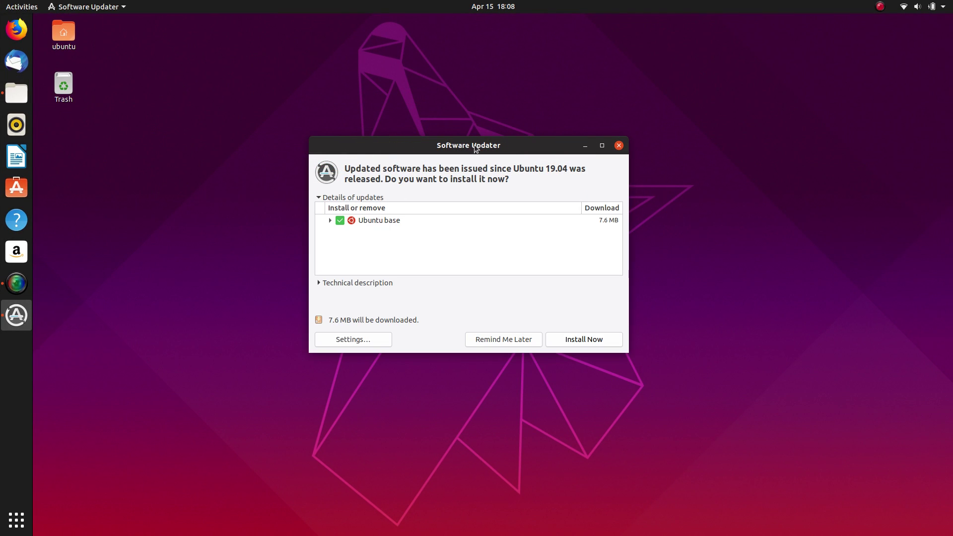
{"action": "left_click", "coordinate": [341, 198]}
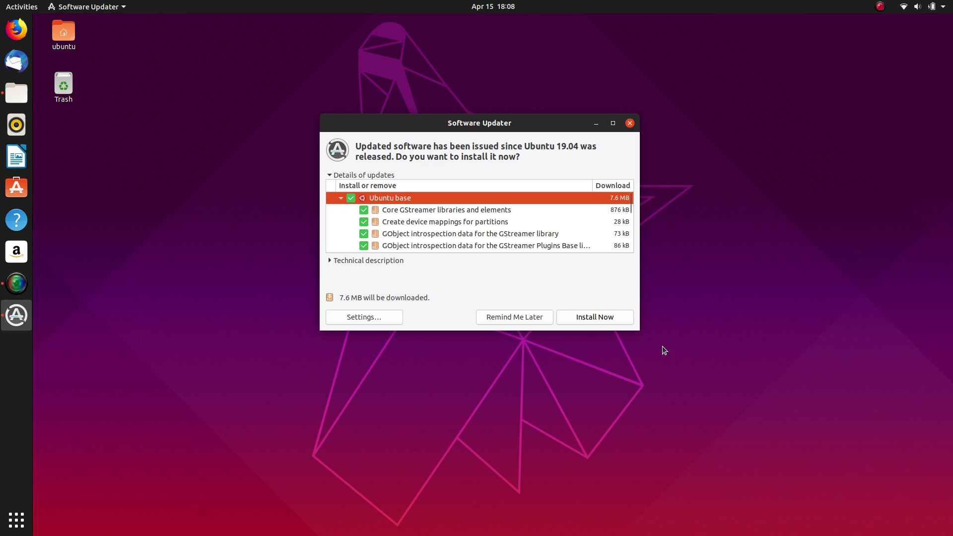
{"action": "left_click_drag", "start_coordinate": [640, 330], "coordinate": [671, 500]}
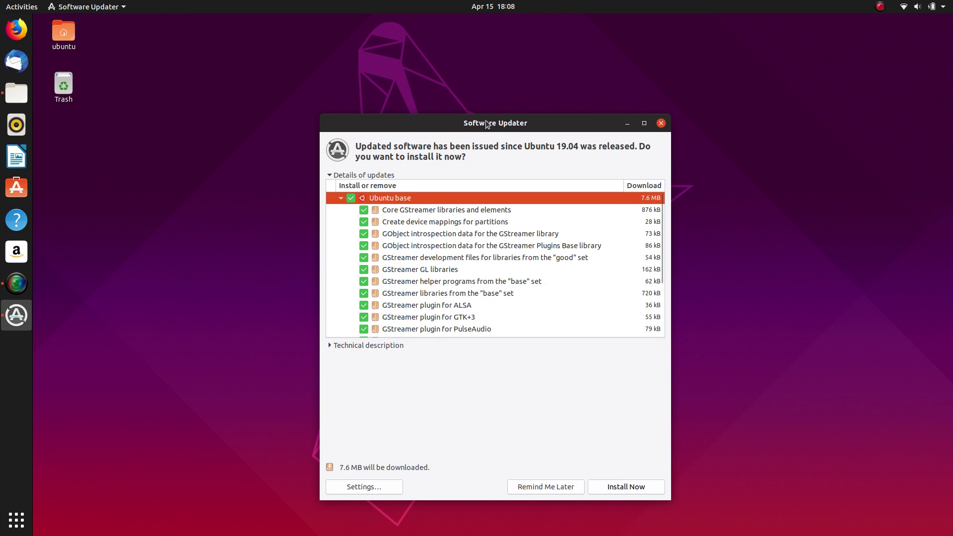
{"action": "left_click_drag", "start_coordinate": [487, 124], "coordinate": [476, 65]}
{"action": "scroll", "coordinate": [525, 221], "scroll_direction": "down", "scroll_amount": 3}
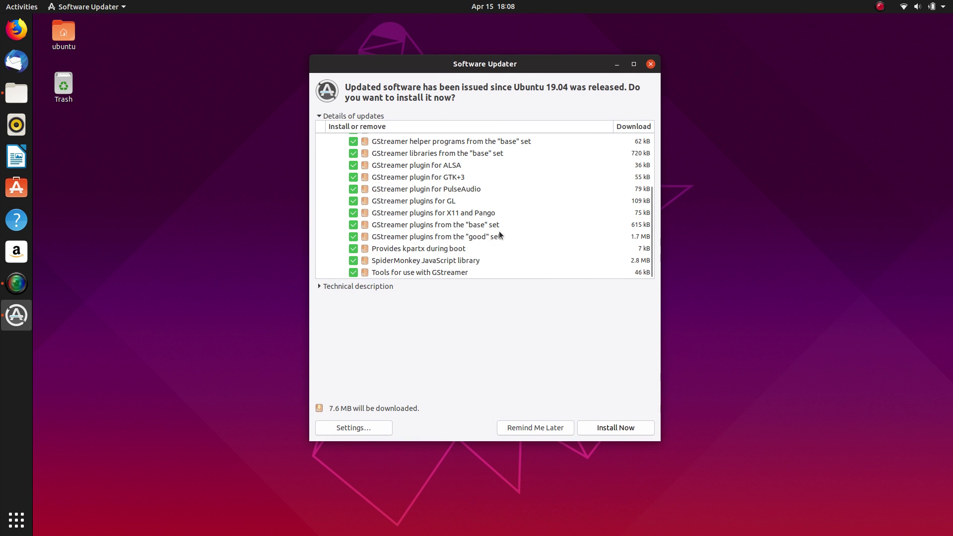
{"action": "left_click", "coordinate": [334, 287]}
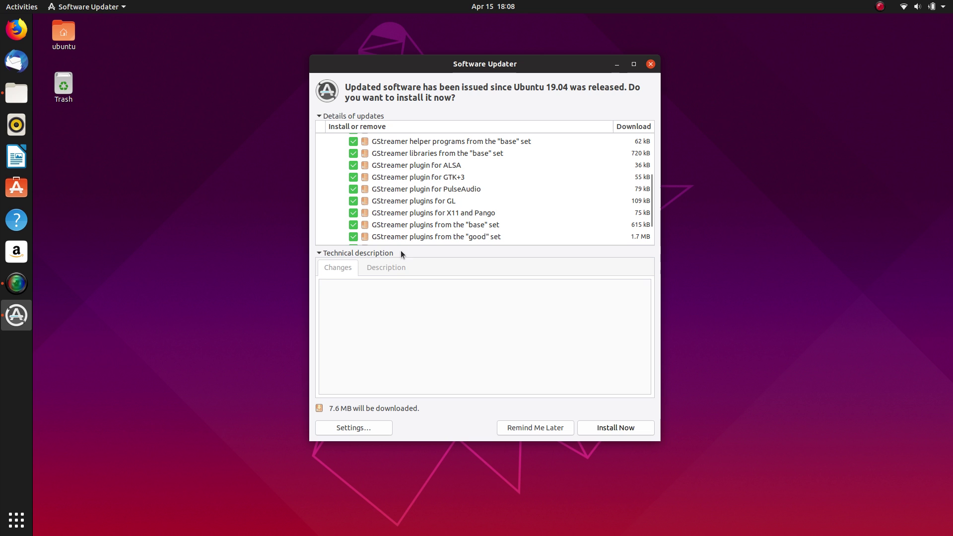
{"action": "left_click", "coordinate": [398, 217]}
Open a Files window on Home from the application grid, then close it
{"action": "left_click", "coordinate": [16, 520]}
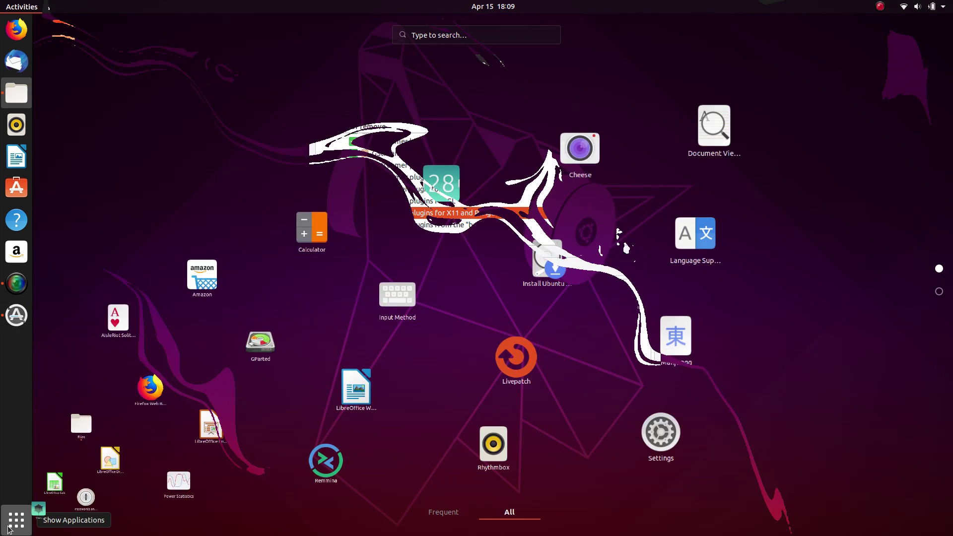
{"action": "left_click", "coordinate": [219, 219]}
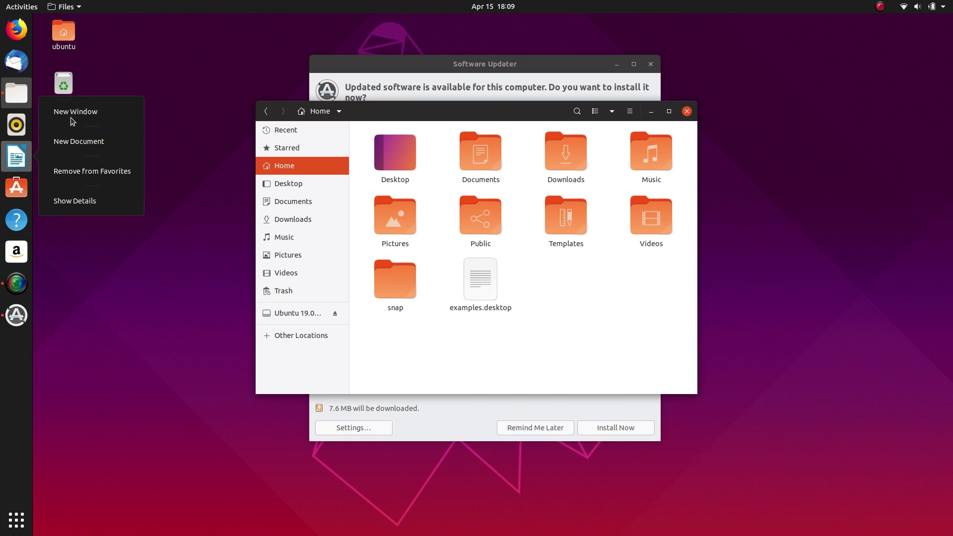
{"action": "left_click", "coordinate": [28, 7]}
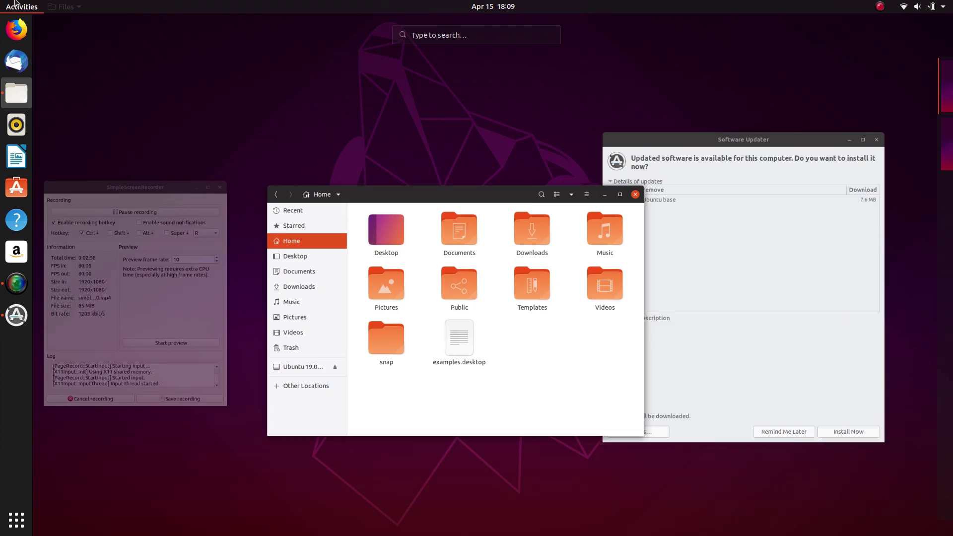
{"action": "left_click", "coordinate": [16, 3]}
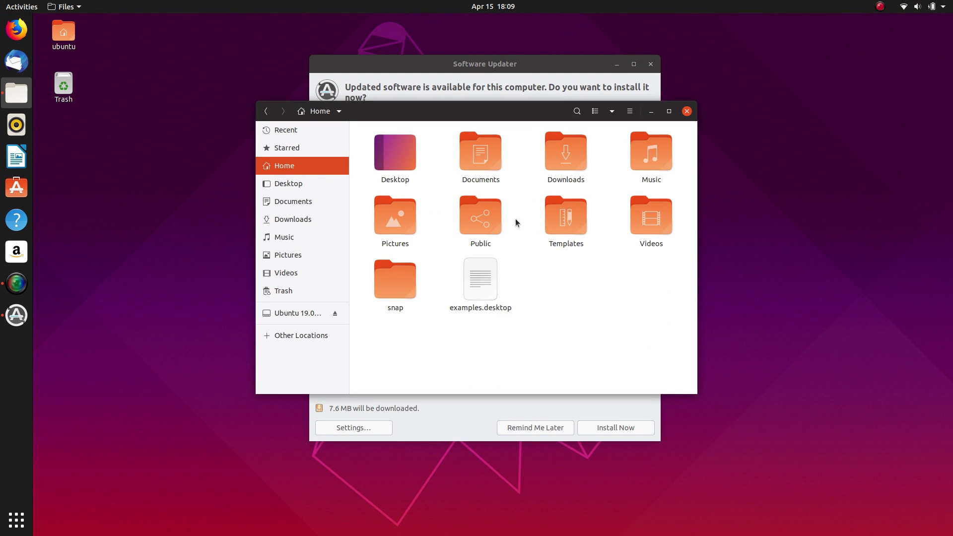
{"action": "left_click", "coordinate": [687, 111]}
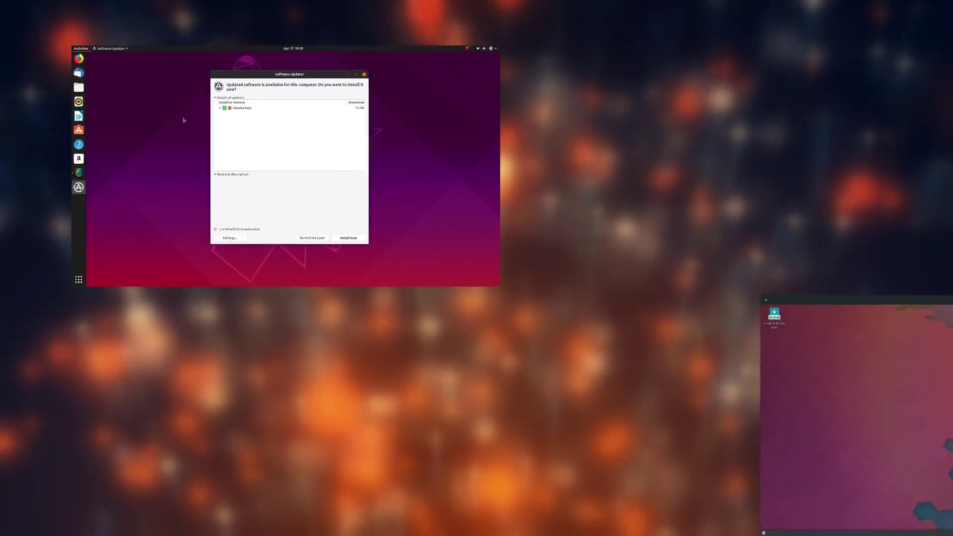
Launch Terminal from the activities search
{"action": "key", "text": "super"}
{"action": "type", "text": "terminal"}
{"action": "key", "text": "Return"}
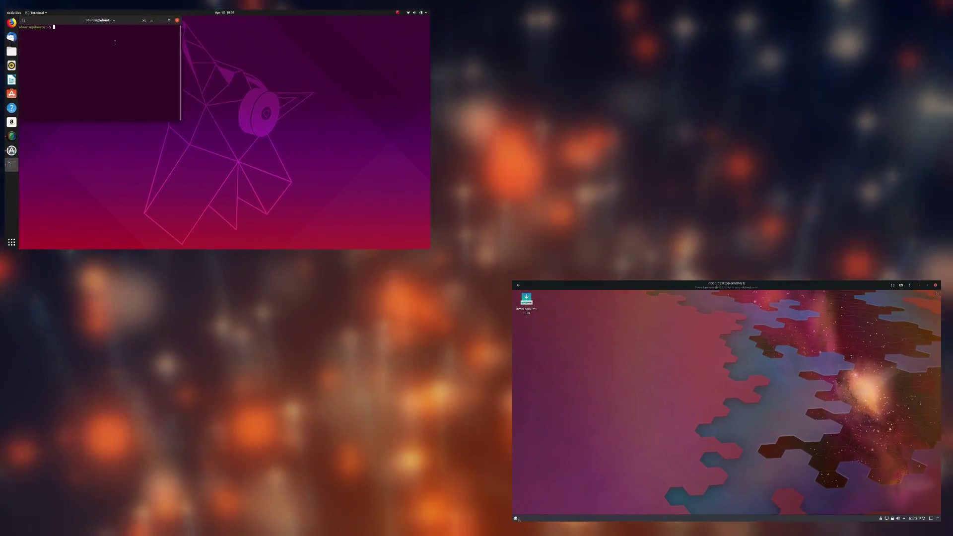
Type 'sudo apt install unity' and Tab-complete to list the matching unity packages
{"action": "left_click", "coordinate": [516, 518]}
{"action": "left_click_drag", "start_coordinate": [102, 22], "coordinate": [197, 87]}
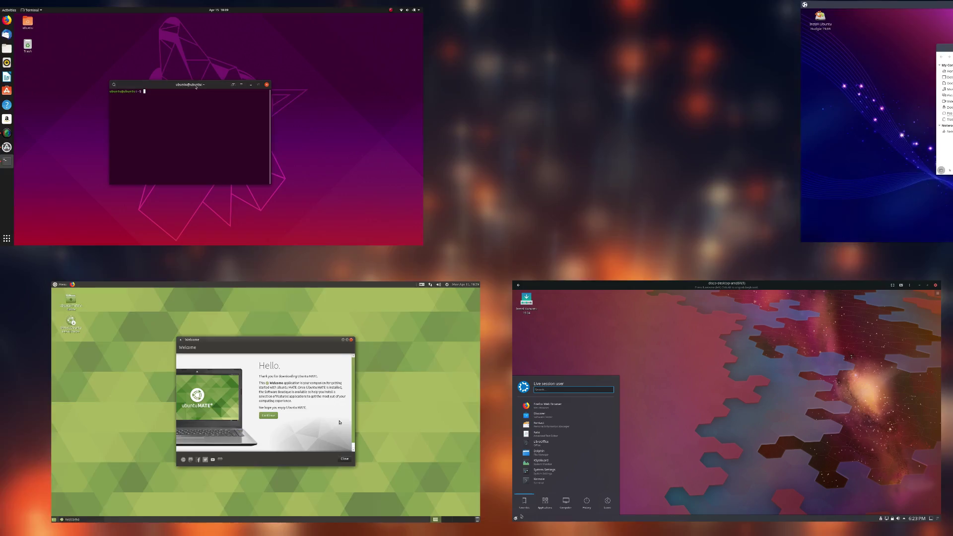
{"action": "type", "text": "sudo a"}
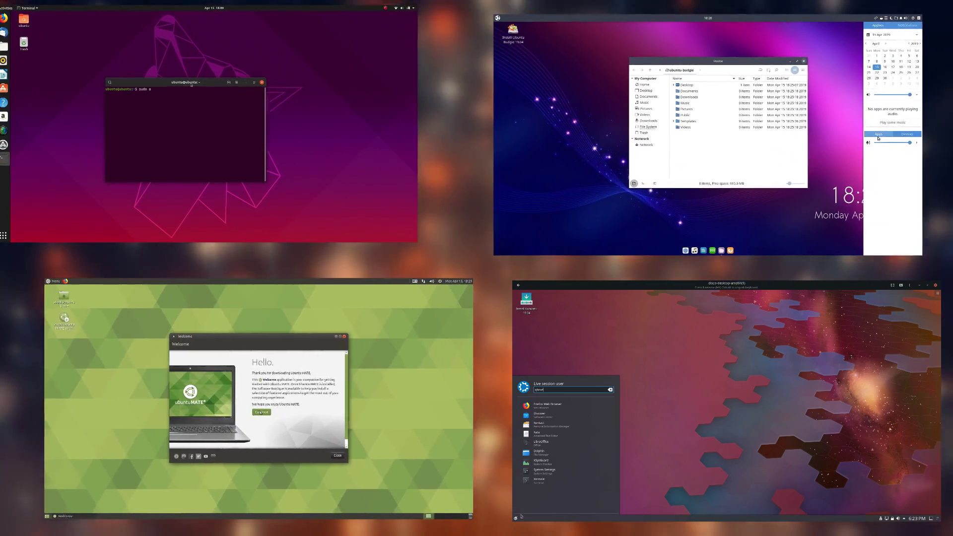
{"action": "left_click", "coordinate": [261, 412]}
{"action": "type", "text": "pt install u"}
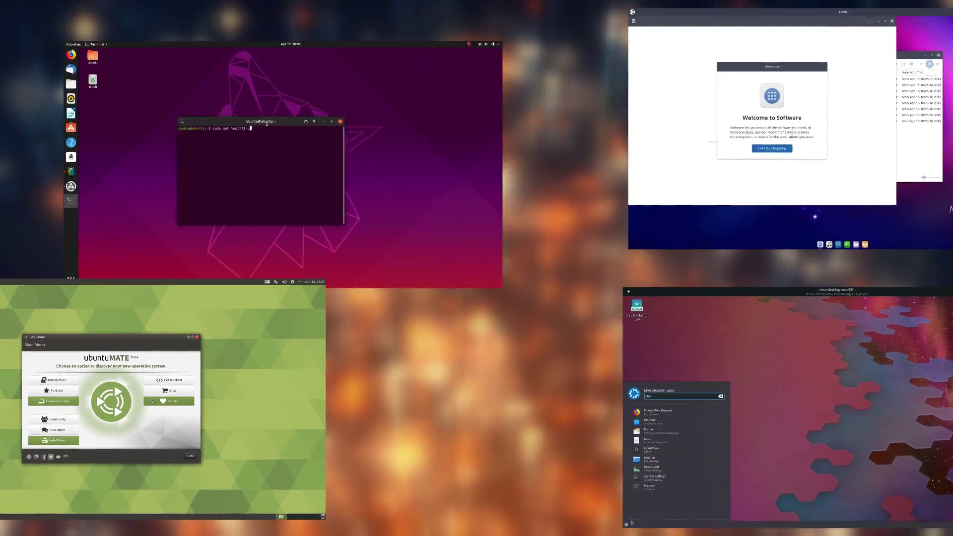
{"action": "type", "text": "nity"}
{"action": "key", "text": "Tab"}
{"action": "key", "text": "Tab"}
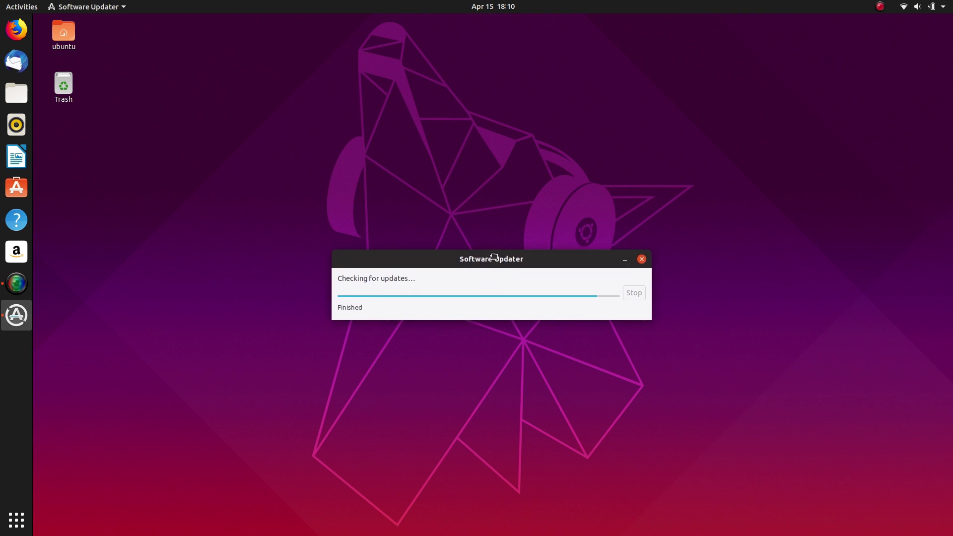
Move the Software Updater dialog up while its check finds the 7.6 MB Ubuntu base update
{"action": "left_click_drag", "start_coordinate": [496, 272], "coordinate": [478, 177]}
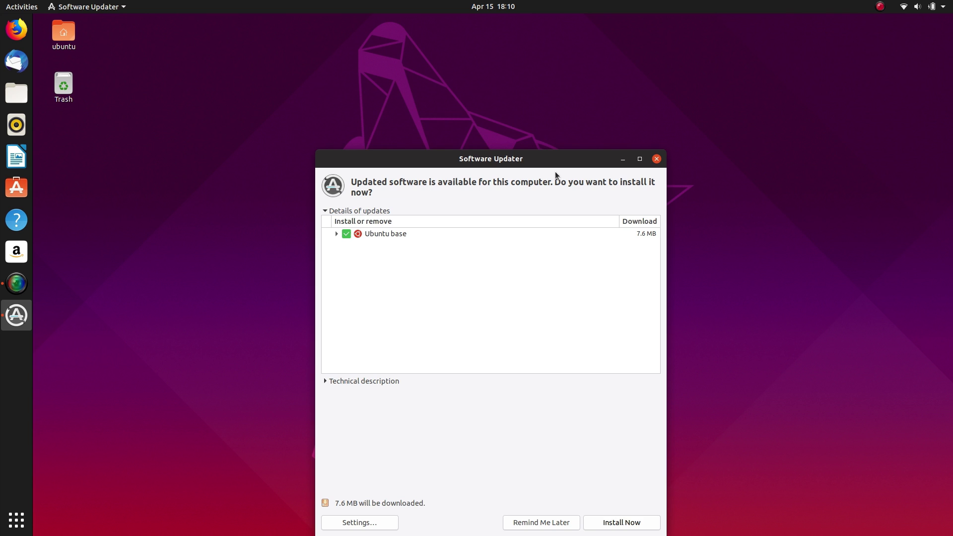